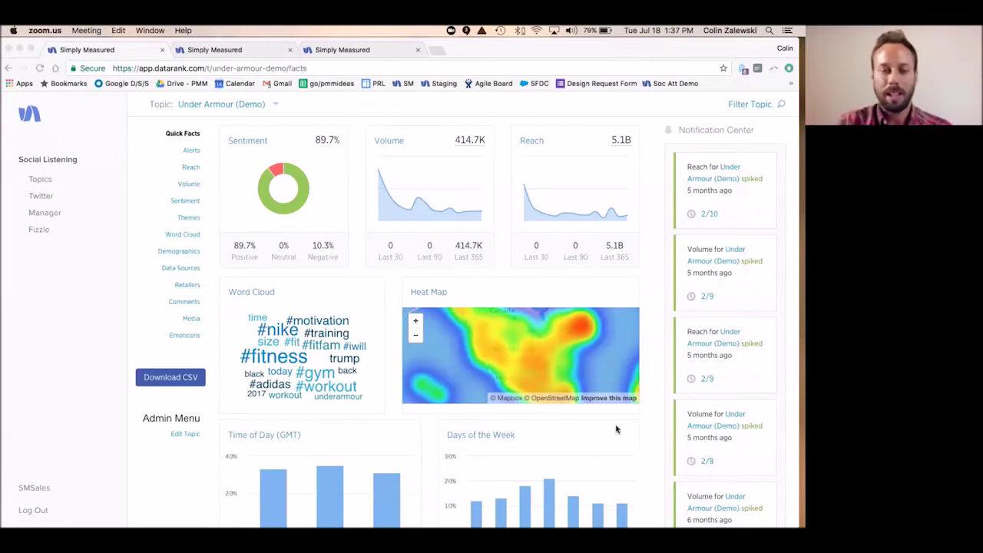
# Look over the Quick Facts charts for the Under Armour (Demo) topic and open its word cloud.
pyautogui.scroll(-5, 616, 429)
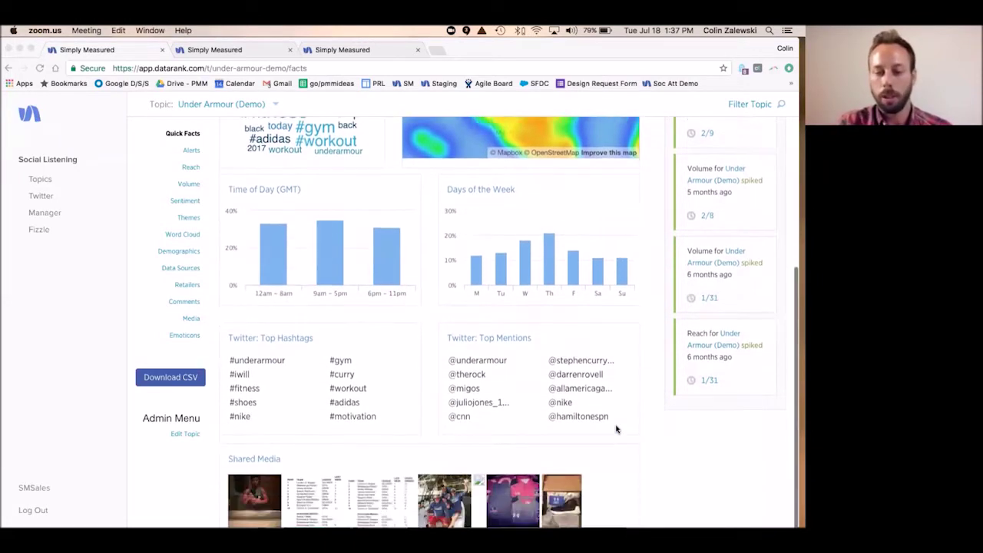
pyautogui.scroll(-2, 616, 429)
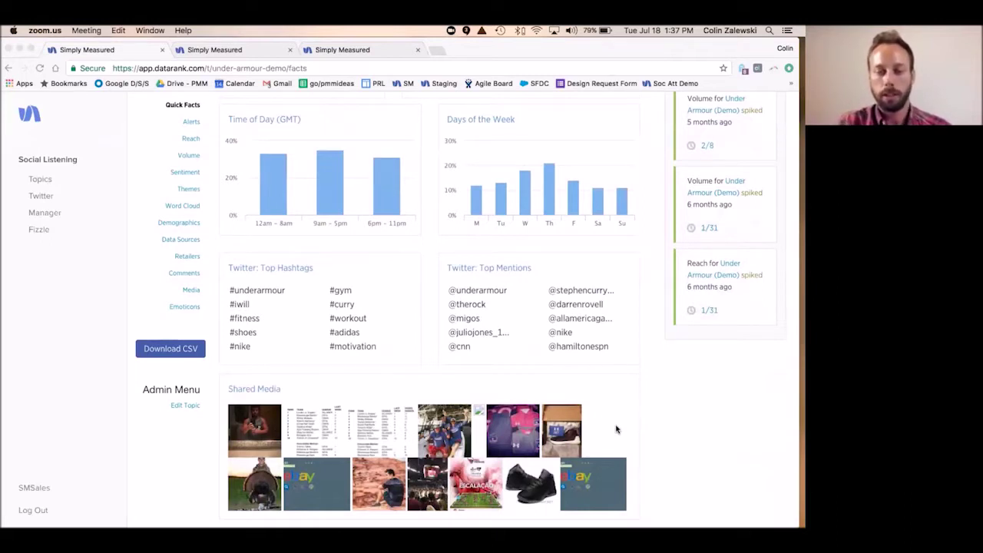
pyautogui.scroll(3, 615, 430)
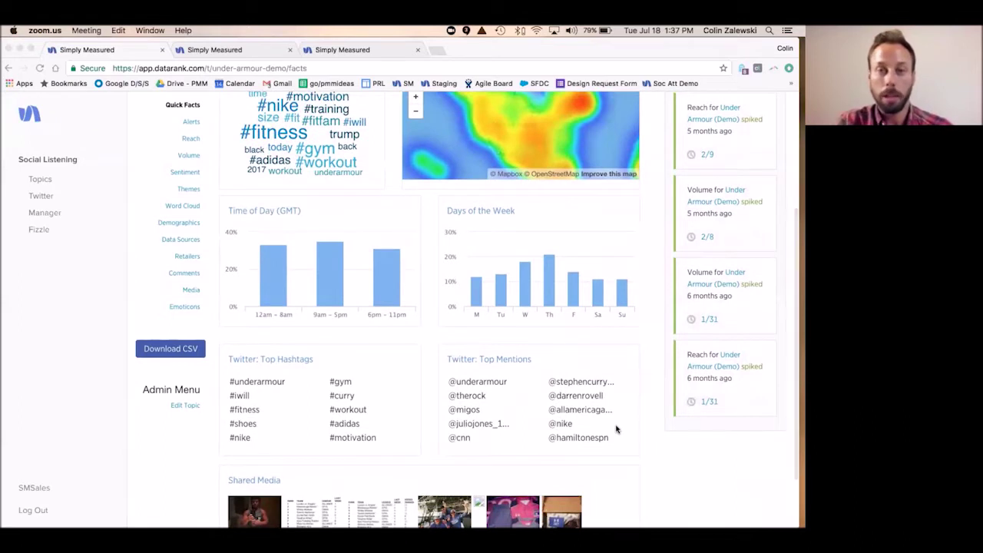
pyautogui.scroll(1, 616, 429)
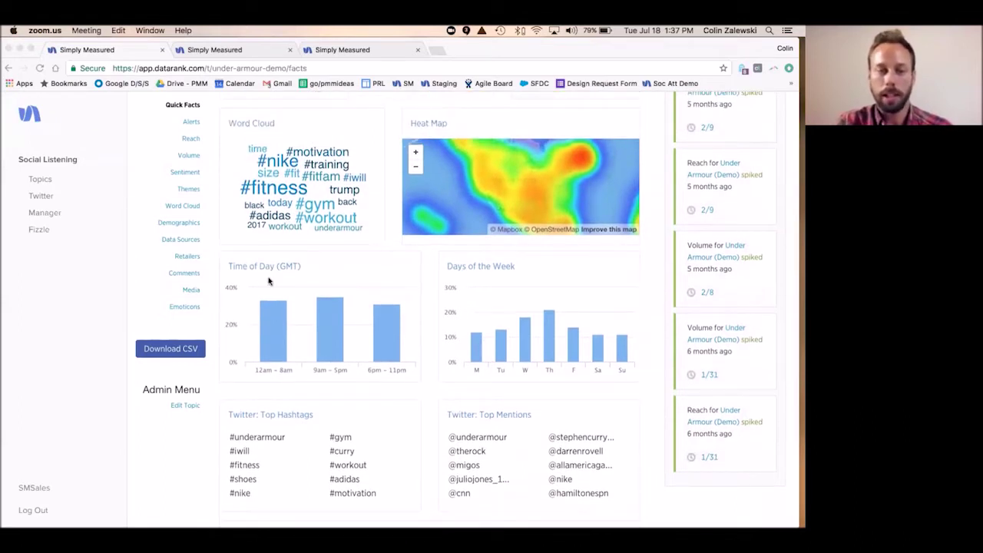
pyautogui.click(190, 209)
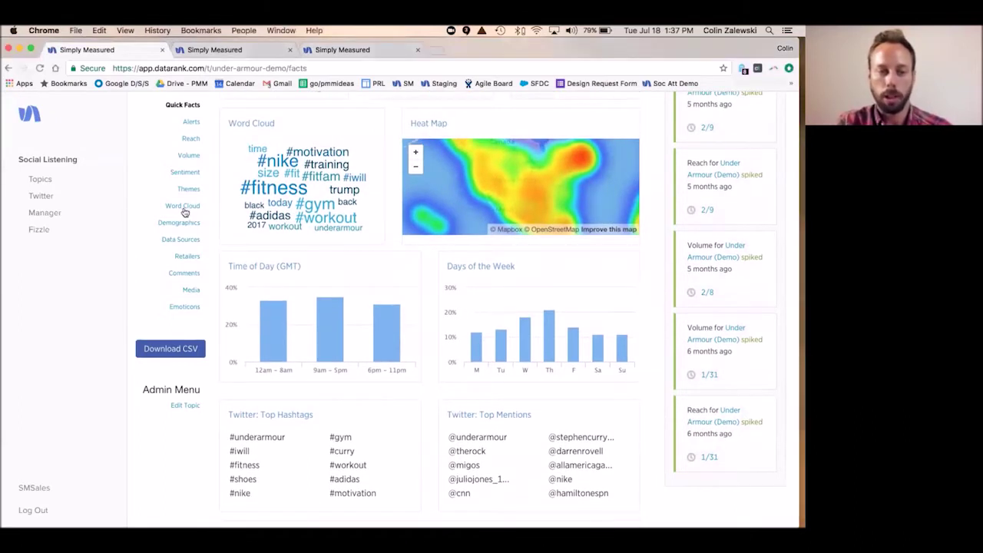
pyautogui.click(184, 209)
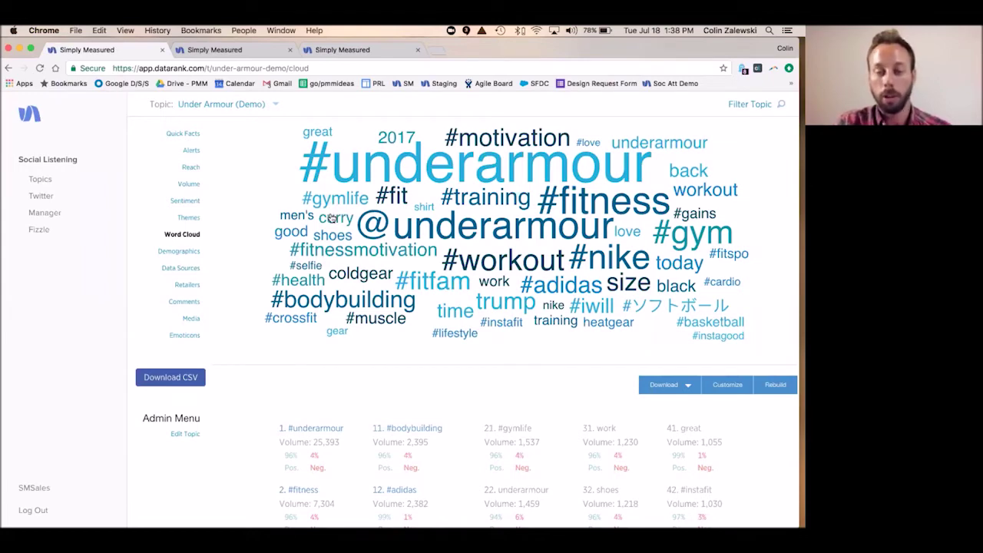
# Filter the topic by #nike from the word cloud and examine the volume and sentiment of the ranked terms.
pyautogui.click(597, 260)
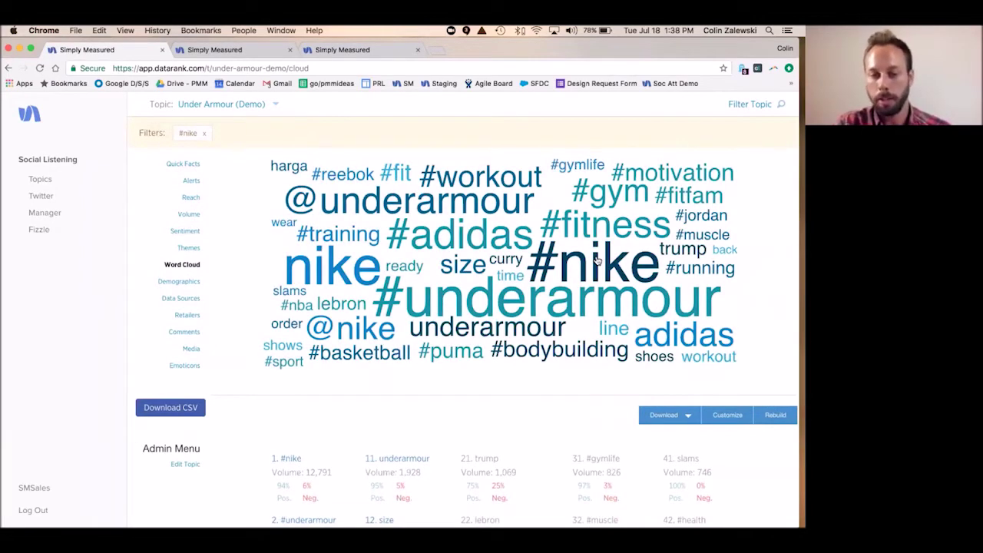
pyautogui.scroll(-3, 597, 261)
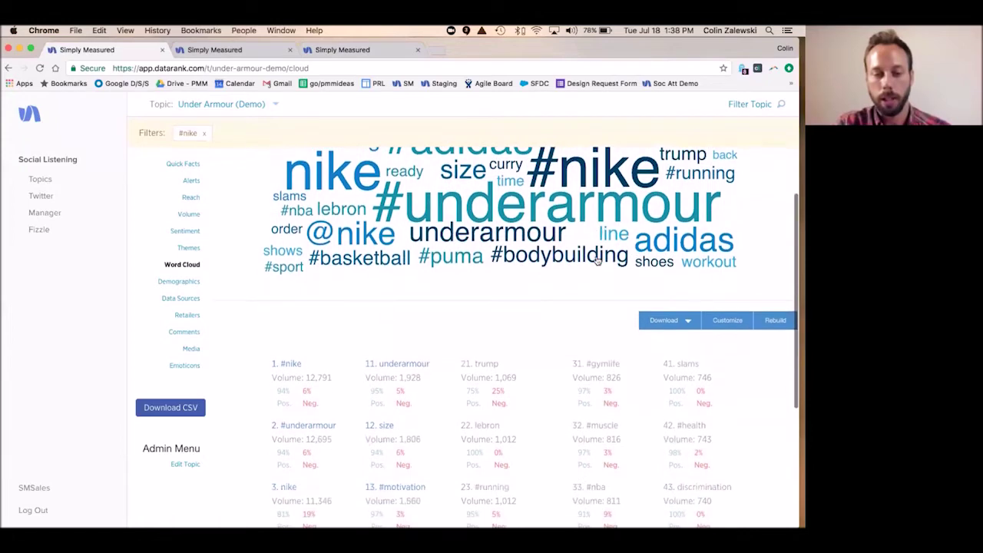
pyautogui.scroll(-2, 597, 262)
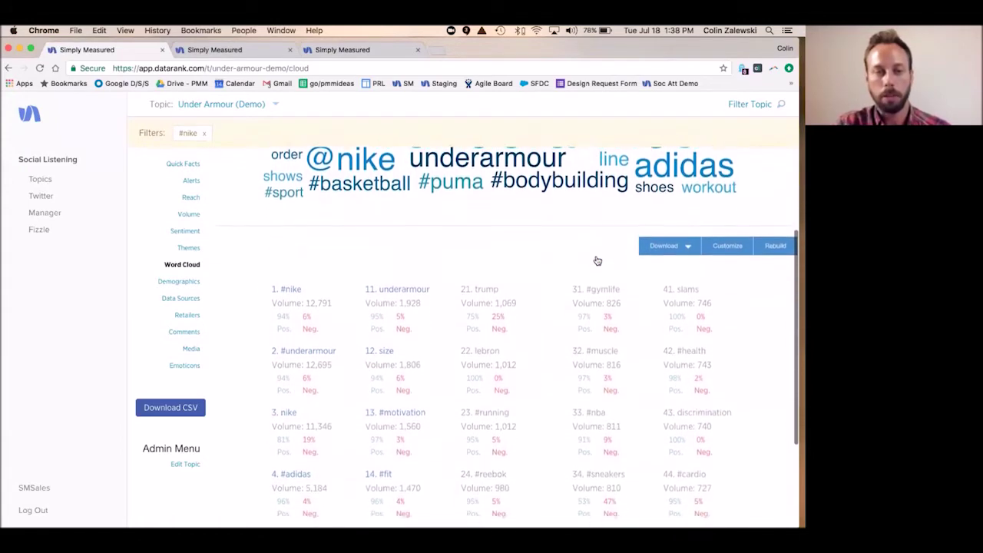
pyautogui.scroll(-1, 597, 261)
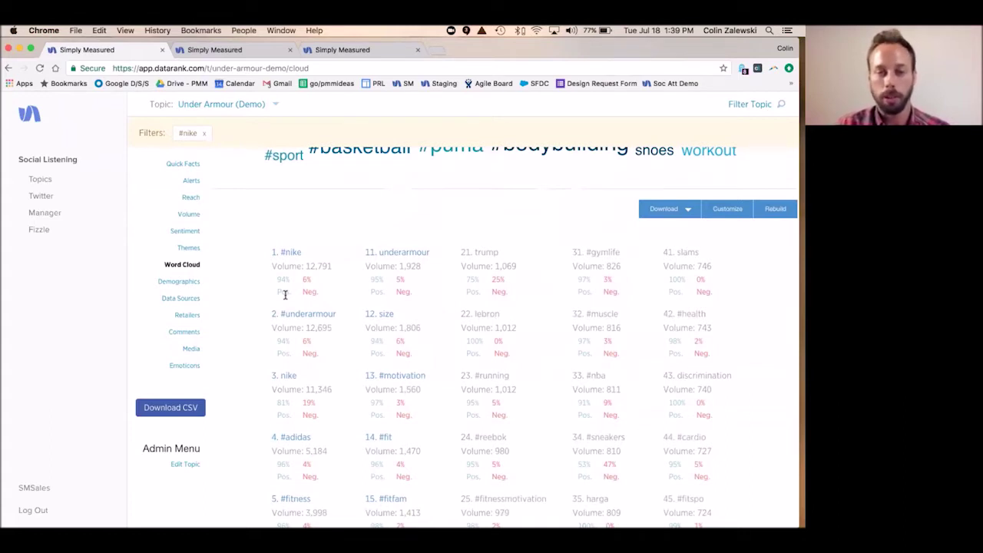
pyautogui.scroll(4, 285, 295)
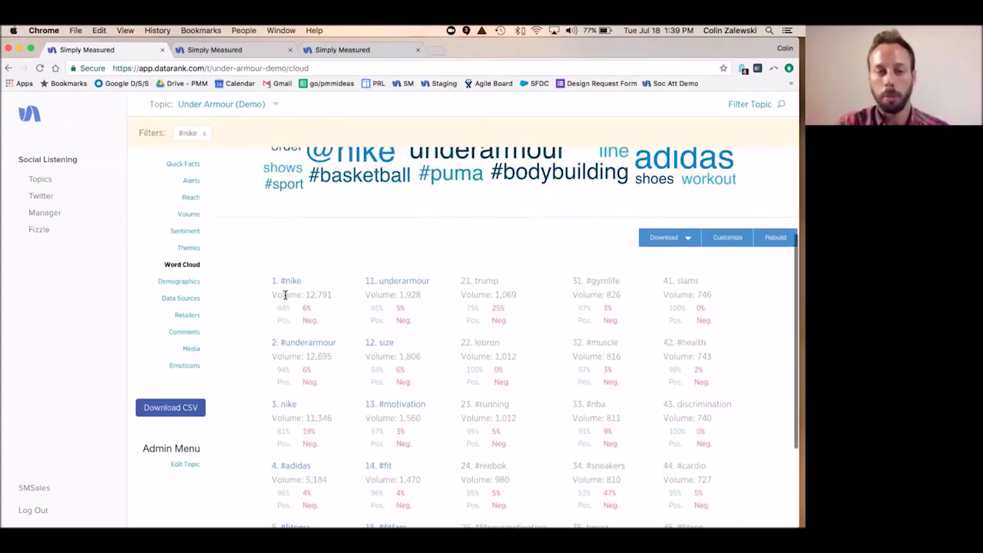
pyautogui.scroll(2, 285, 294)
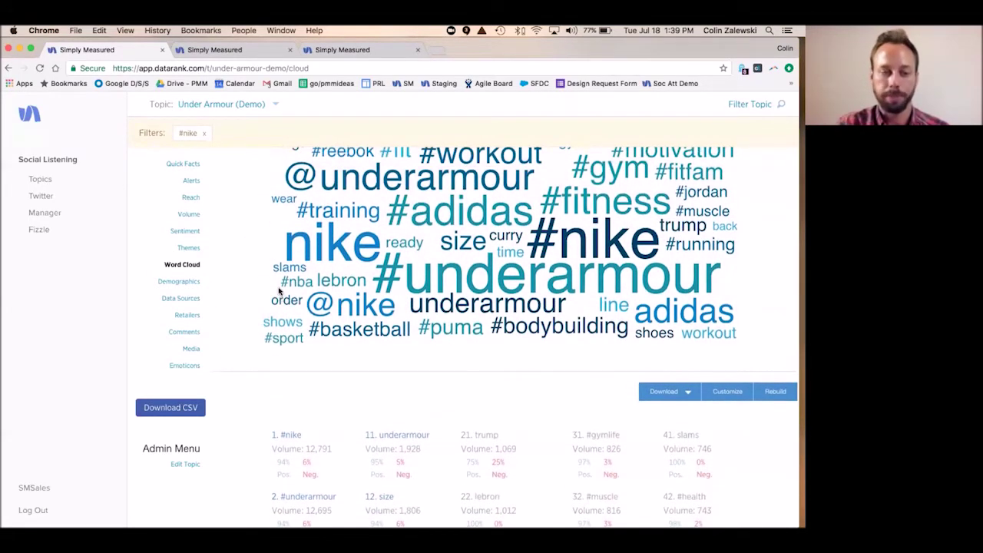
# Show the demographics geo-location map and filter the topic to females aged 25-34 and 35-44.
pyautogui.click(191, 282)
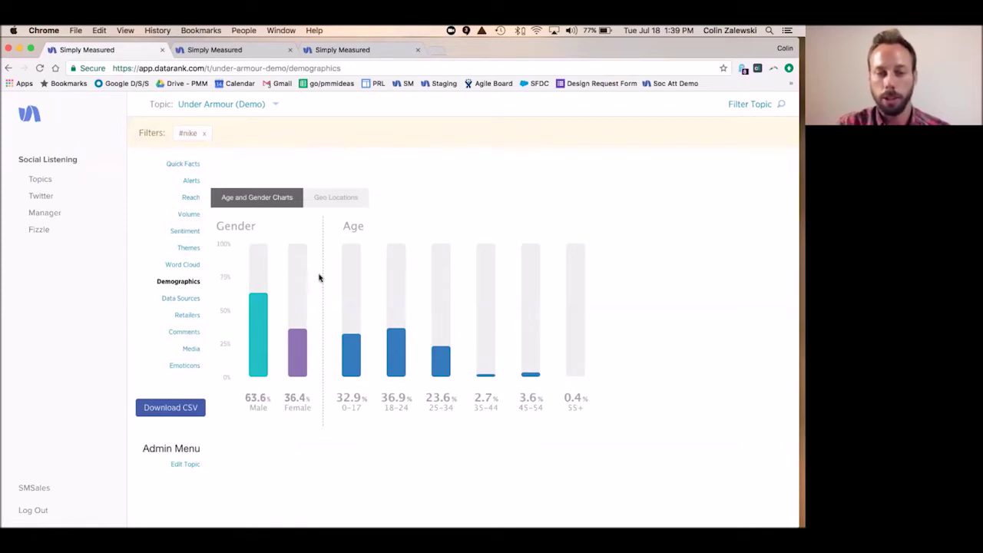
pyautogui.click(339, 207)
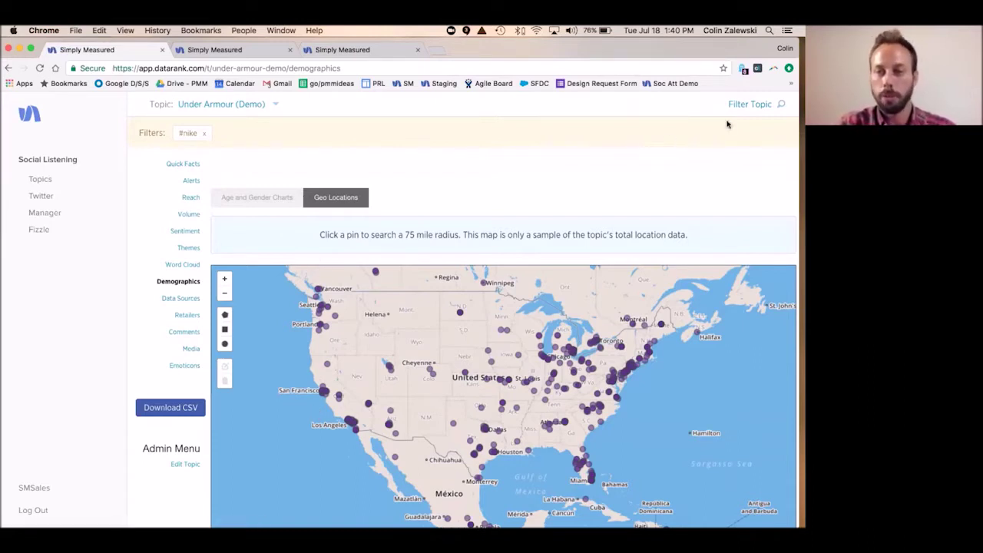
pyautogui.click(765, 105)
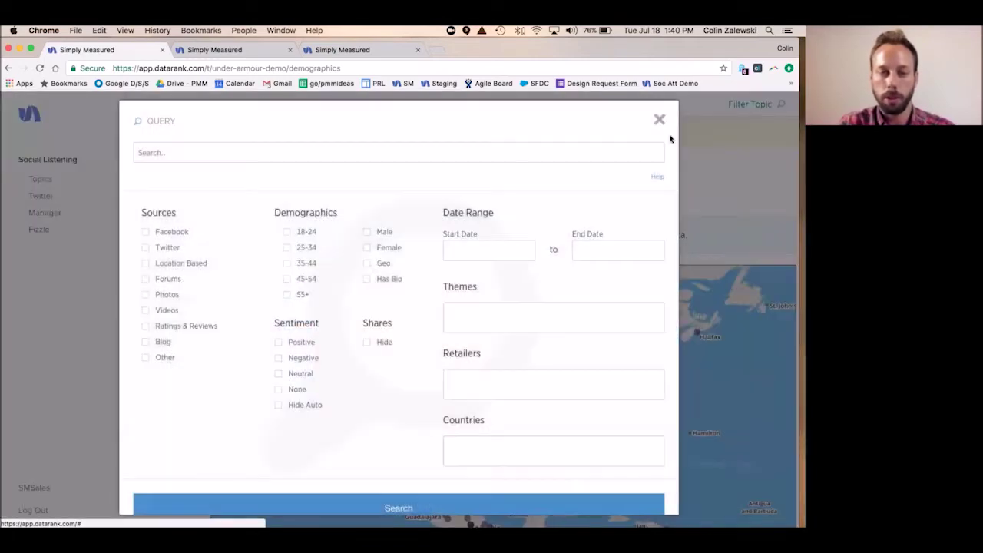
pyautogui.click(287, 249)
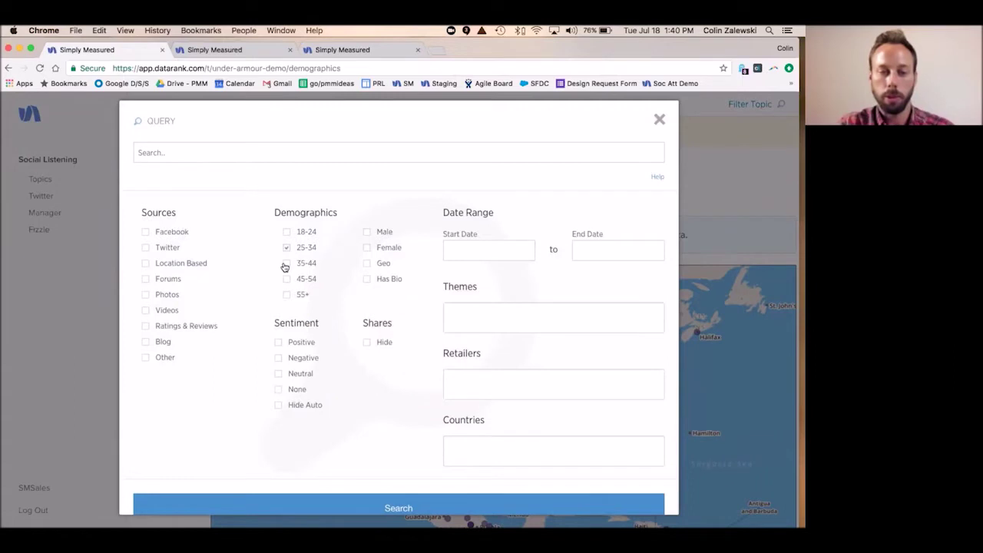
pyautogui.click(286, 264)
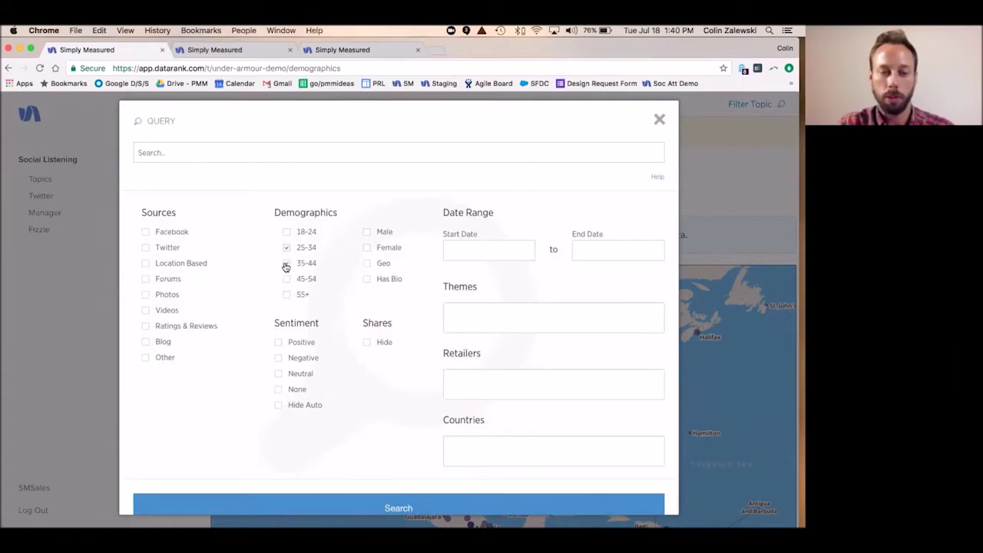
pyautogui.click(367, 250)
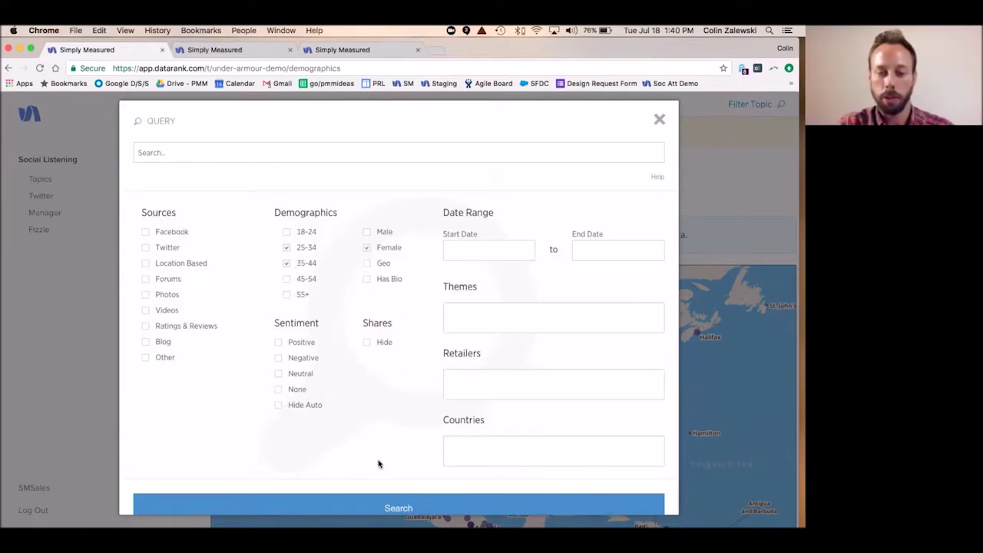
pyautogui.click(379, 503)
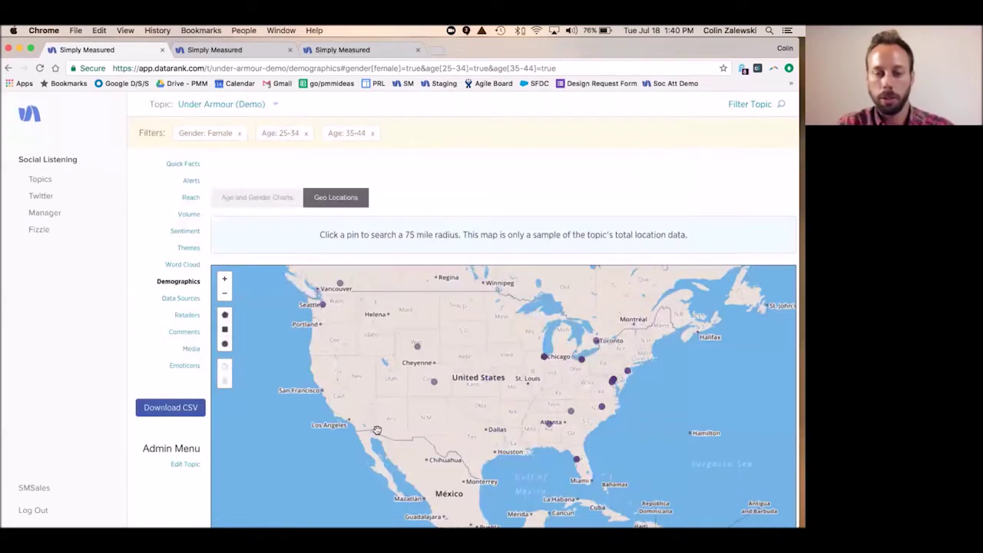
# Examine the filtered topic's volume trend and list its comments sorted by influence.
pyautogui.click(190, 218)
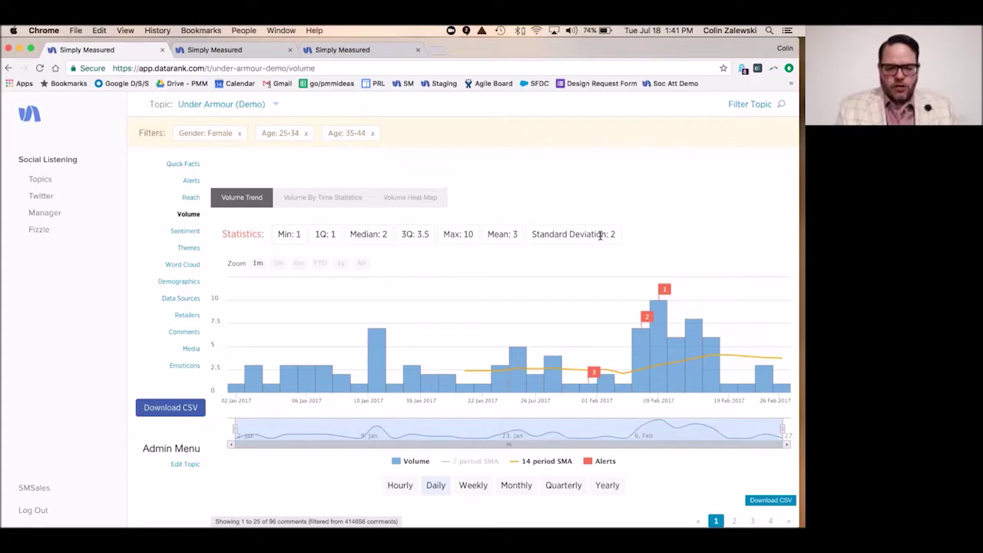
pyautogui.moveTo(658, 284)
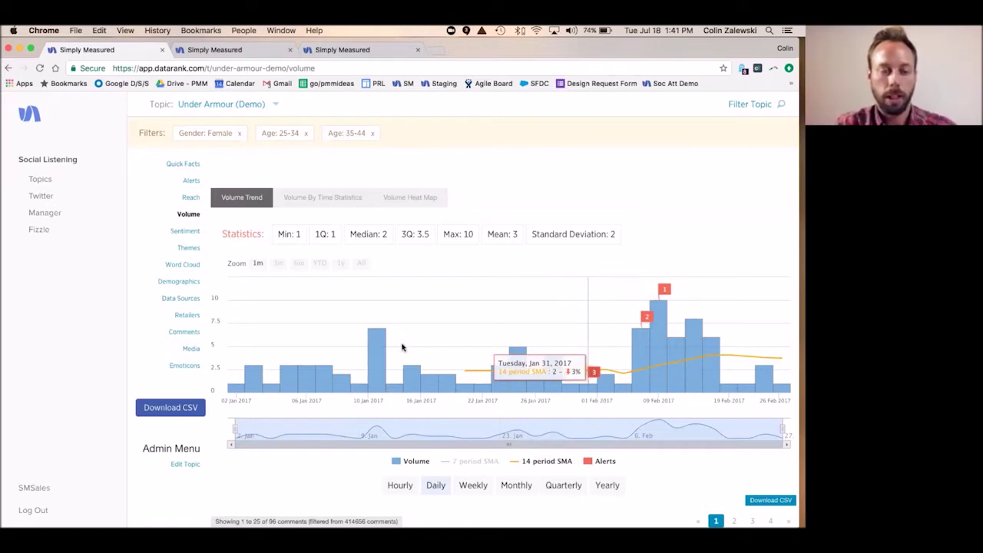
pyautogui.click(193, 335)
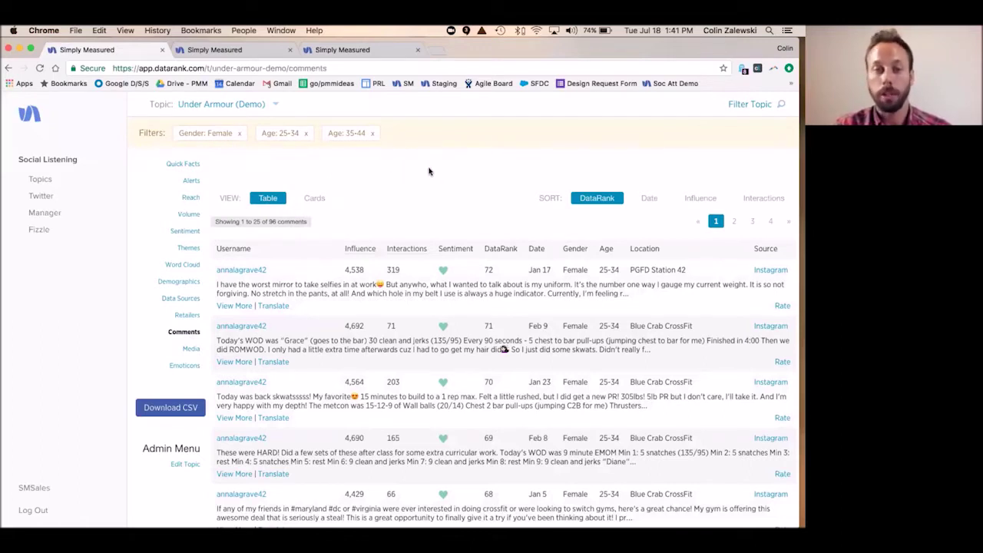
pyautogui.click(700, 198)
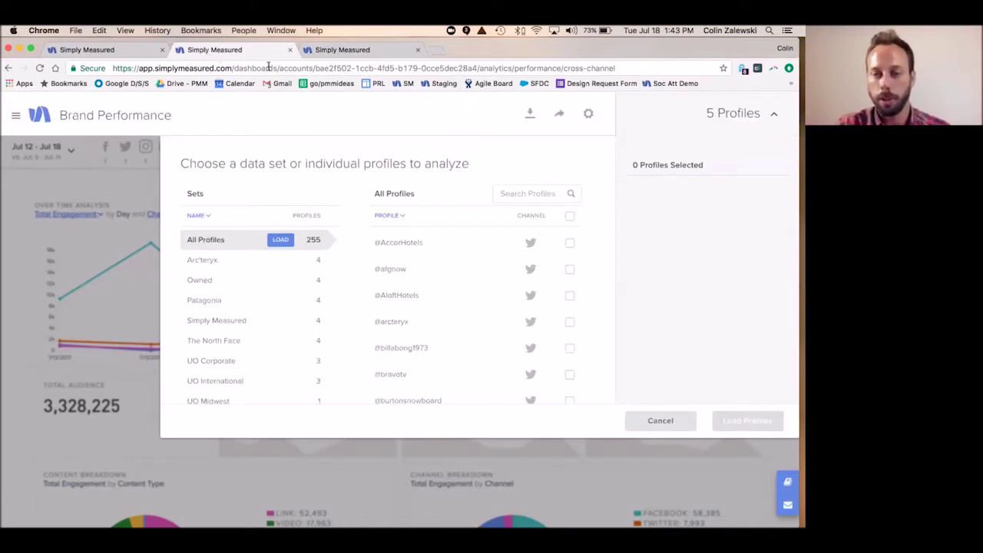
# Search the profiles for "bravo", select all matches and load them into the Brand Performance dashboard.
pyautogui.click(514, 192)
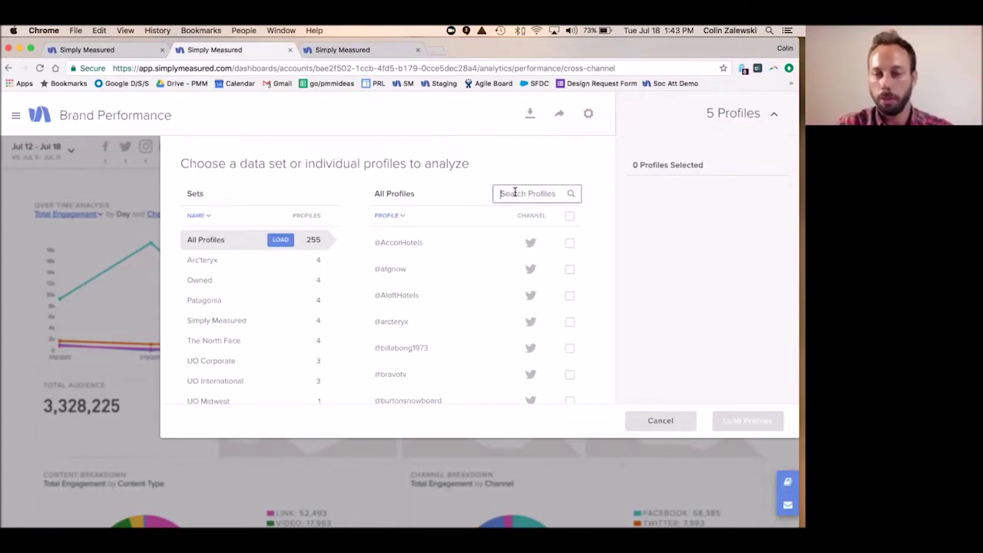
pyautogui.write('bravo')
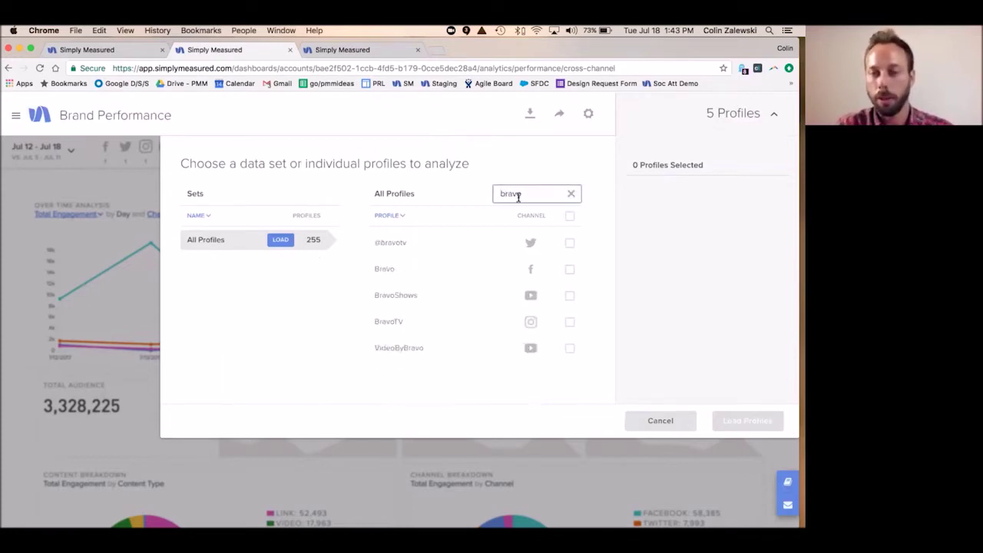
pyautogui.click(569, 216)
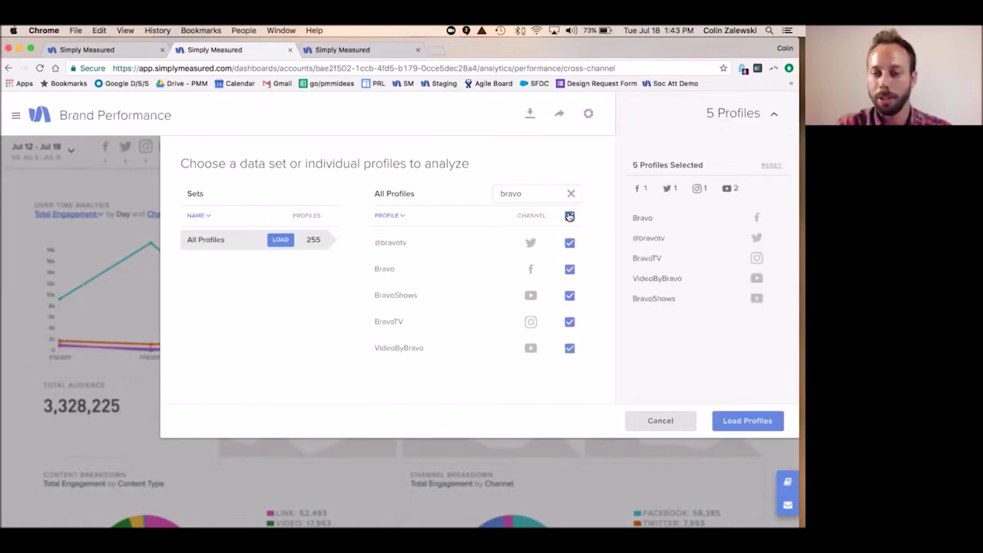
pyautogui.click(742, 422)
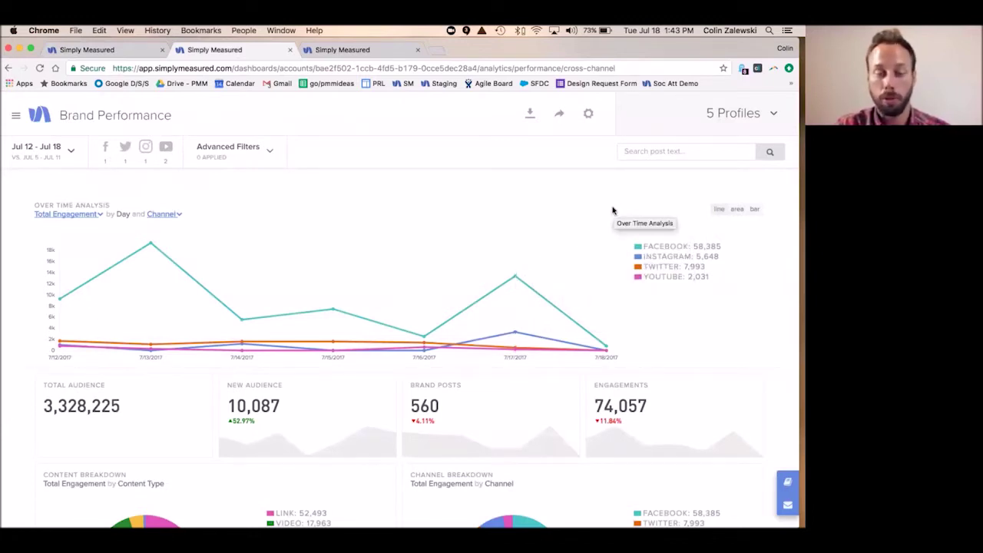
# Inspect the date range and comparison settings and the advanced filter options without changing them.
pyautogui.click(72, 154)
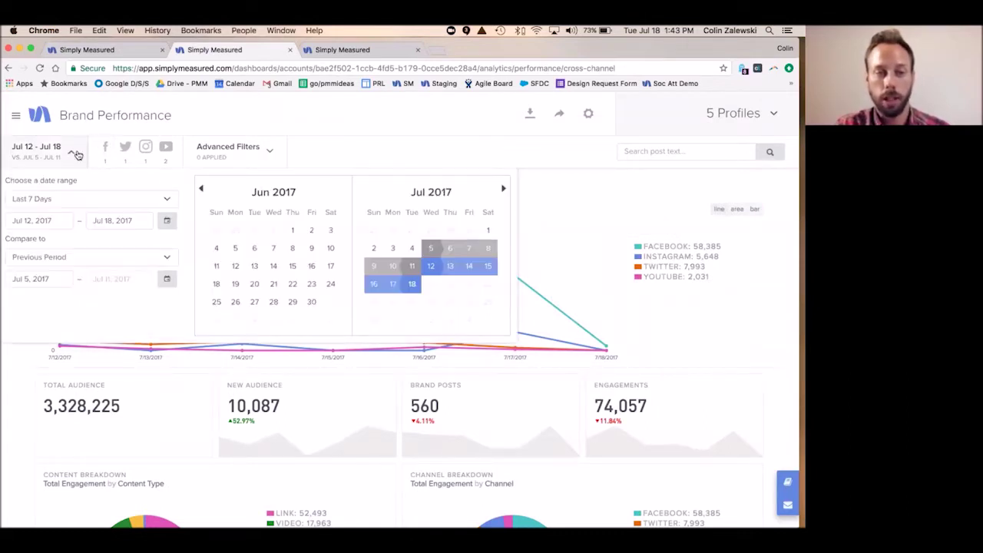
pyautogui.click(78, 155)
pyautogui.click(225, 149)
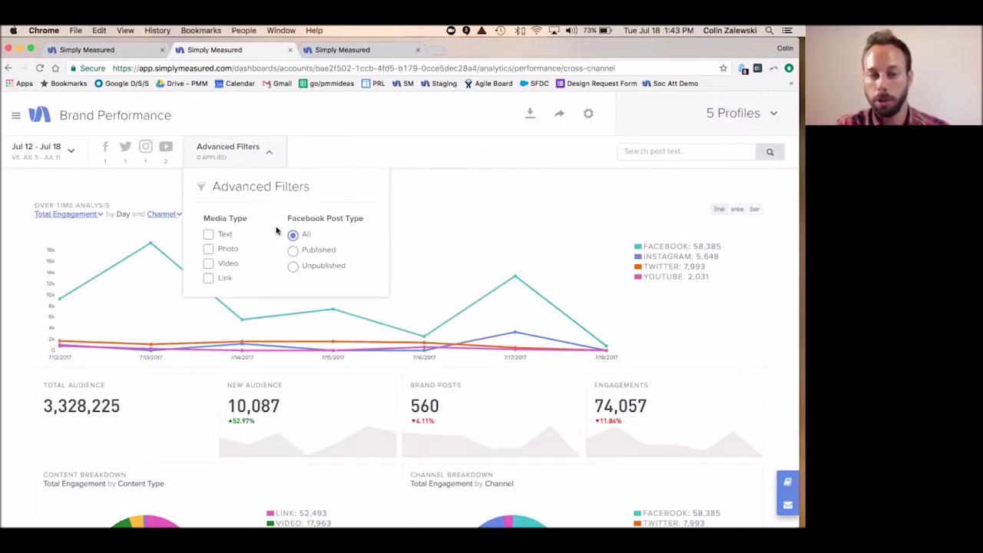
pyautogui.click(256, 157)
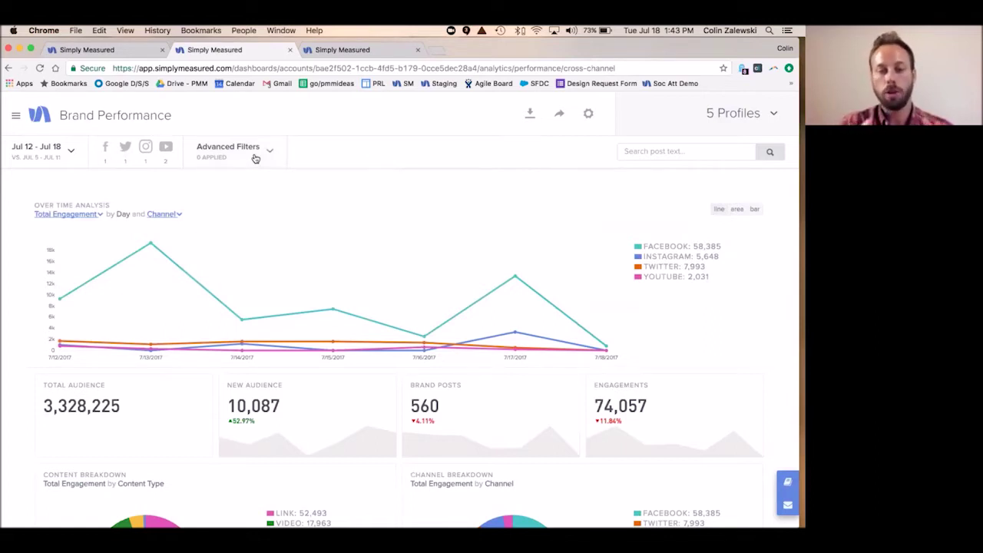
# Switch the over-time analysis metric to Post Shares and back to Total Engagement.
pyautogui.click(77, 217)
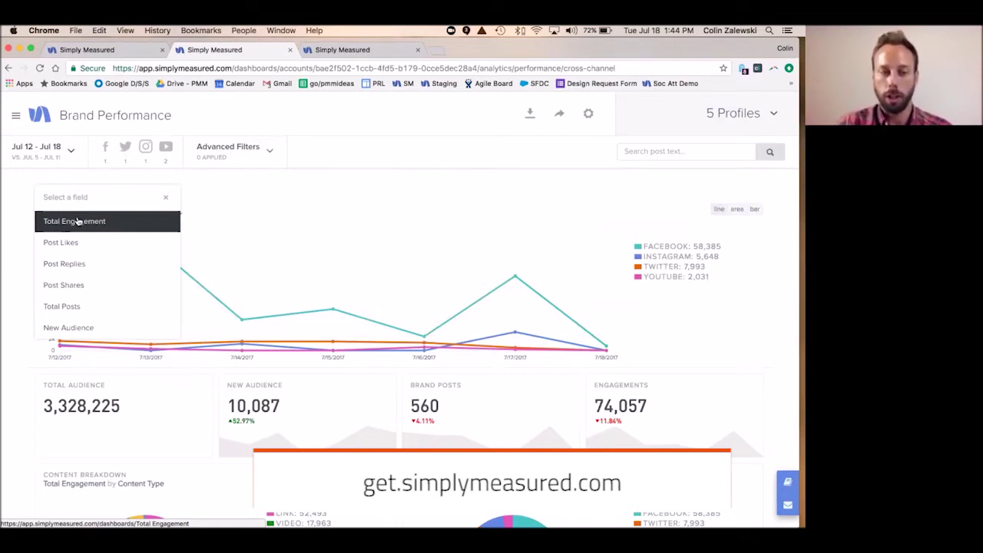
pyautogui.click(75, 285)
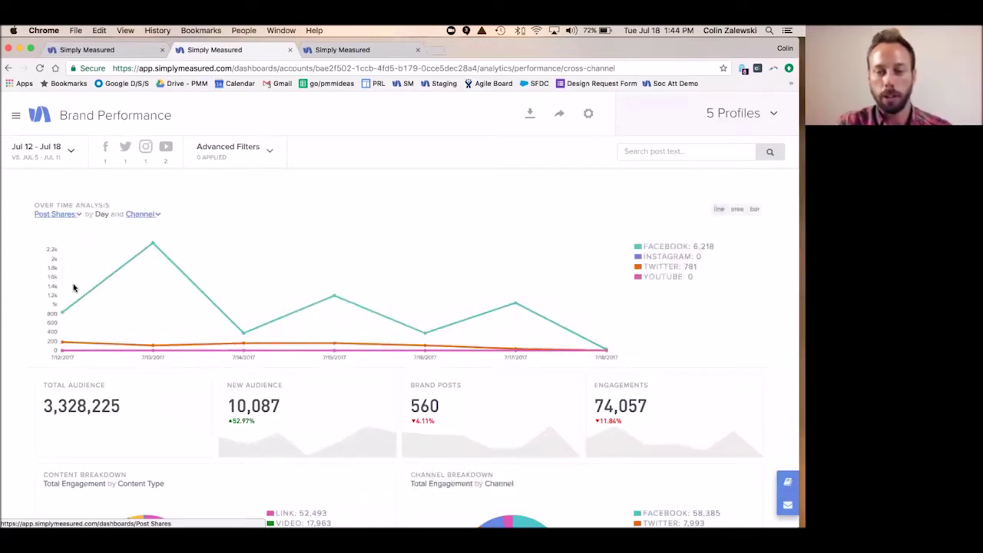
pyautogui.click(67, 215)
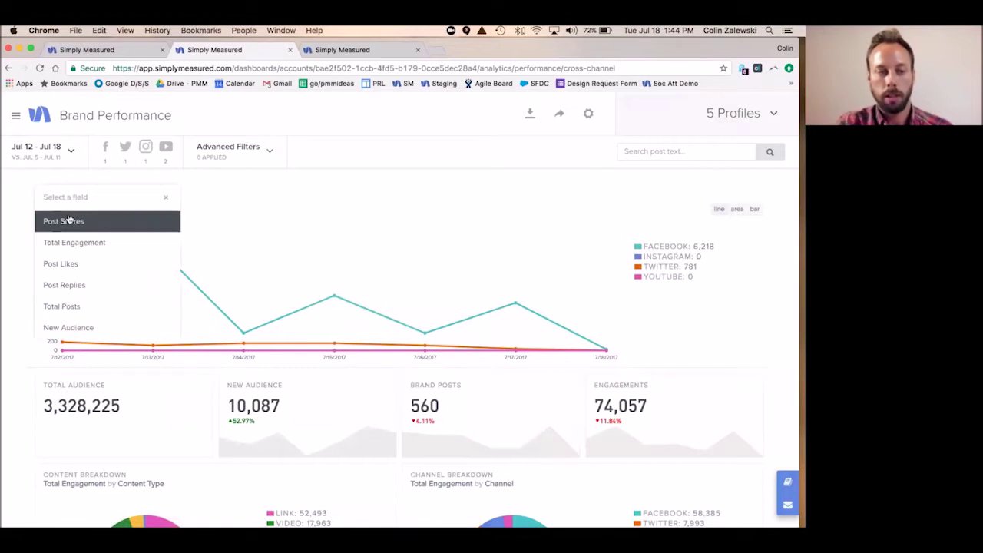
pyautogui.click(72, 241)
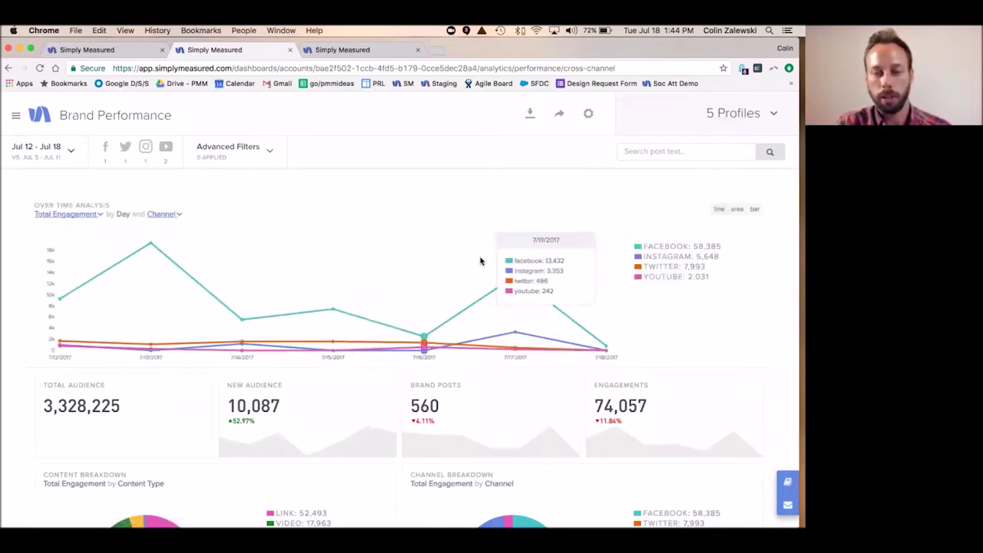
# Open the brand post details for July 17, 2017 from the Facebook peak in the over-time chart.
pyautogui.click(516, 278)
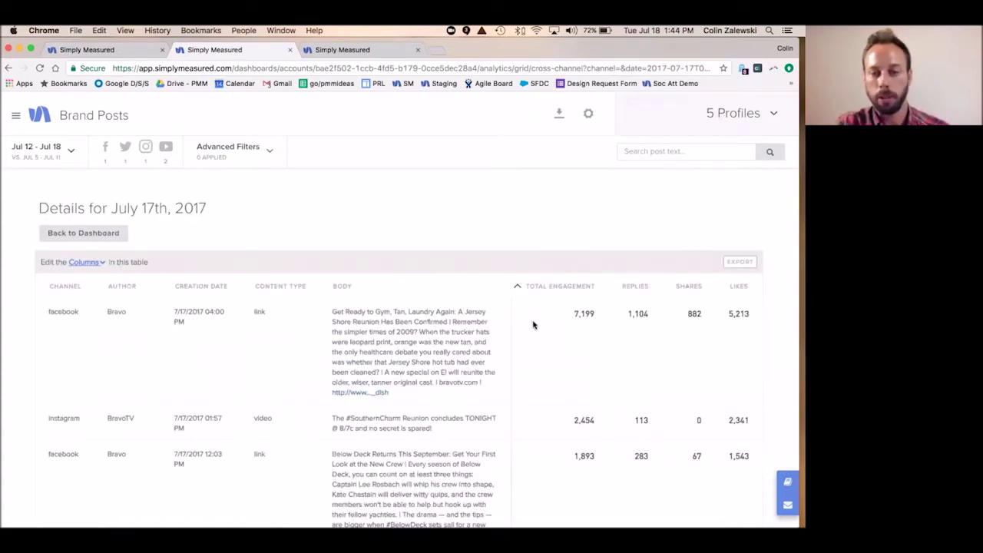
# Review the brand posts listed for July 17, 2017 and return to the Brand Performance dashboard.
pyautogui.scroll(-2, 533, 325)
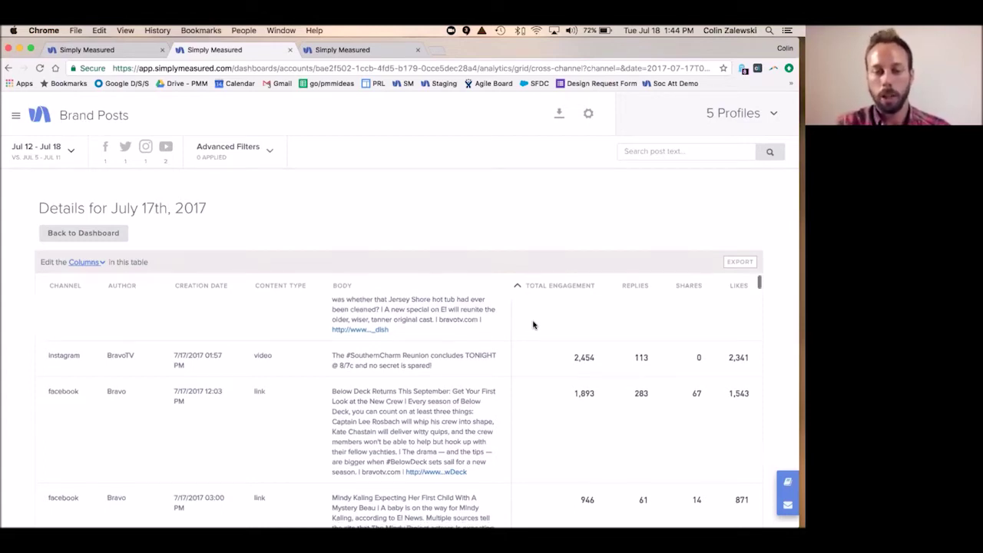
pyautogui.scroll(-1, 533, 325)
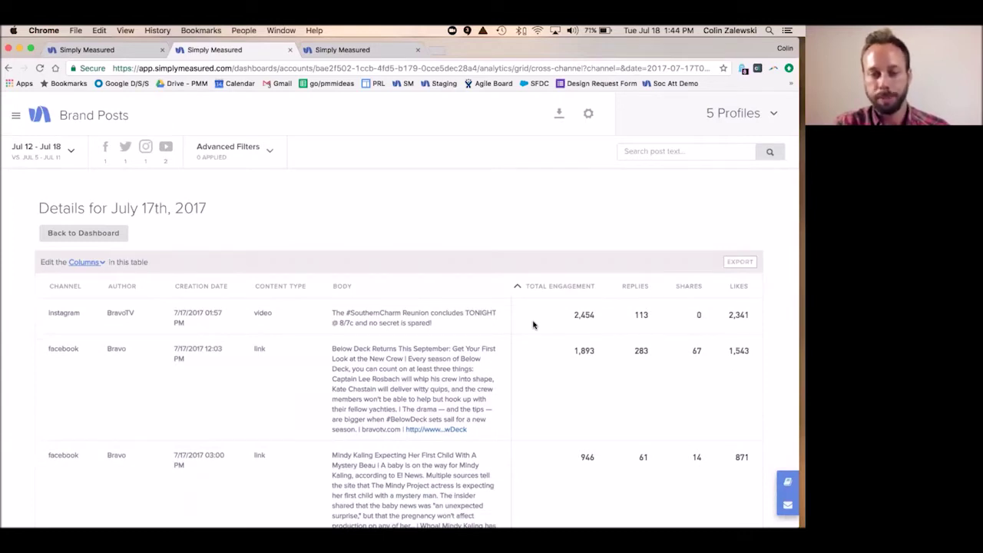
pyautogui.scroll(-1, 533, 325)
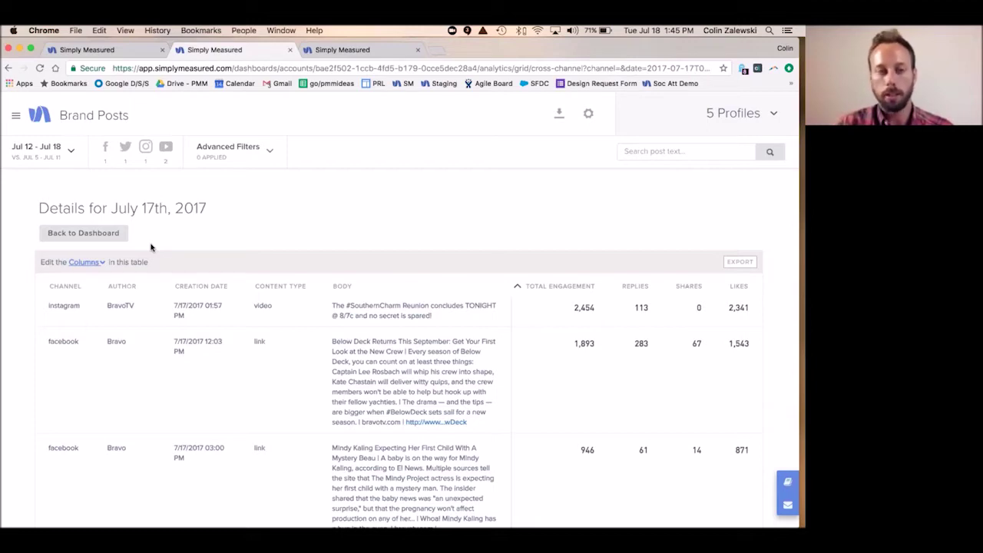
pyautogui.click(117, 238)
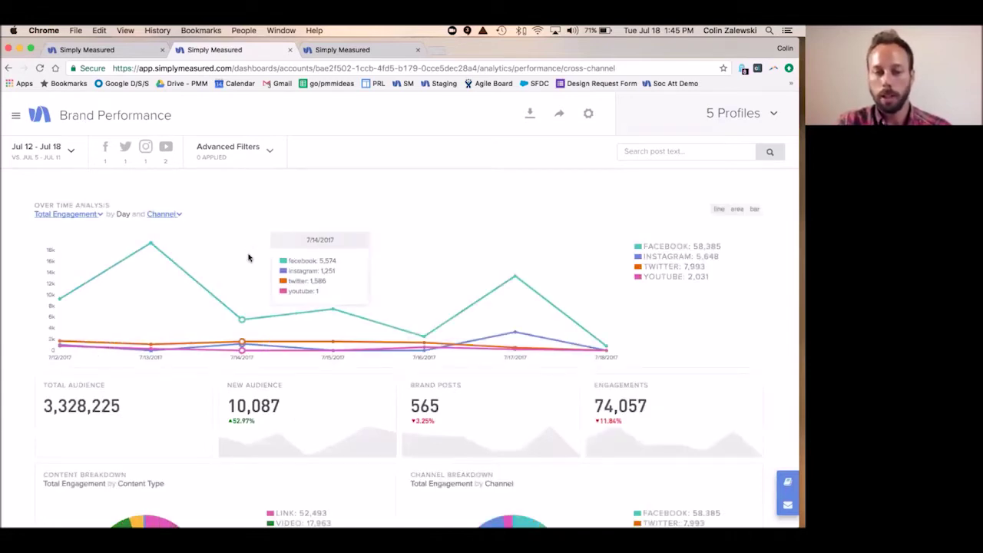
# Examine the audience and engagement totals, the content and channel breakdowns, and the top posts on the cross-channel dashboard.
pyautogui.scroll(-1, 248, 258)
pyautogui.scroll(-3, 248, 258)
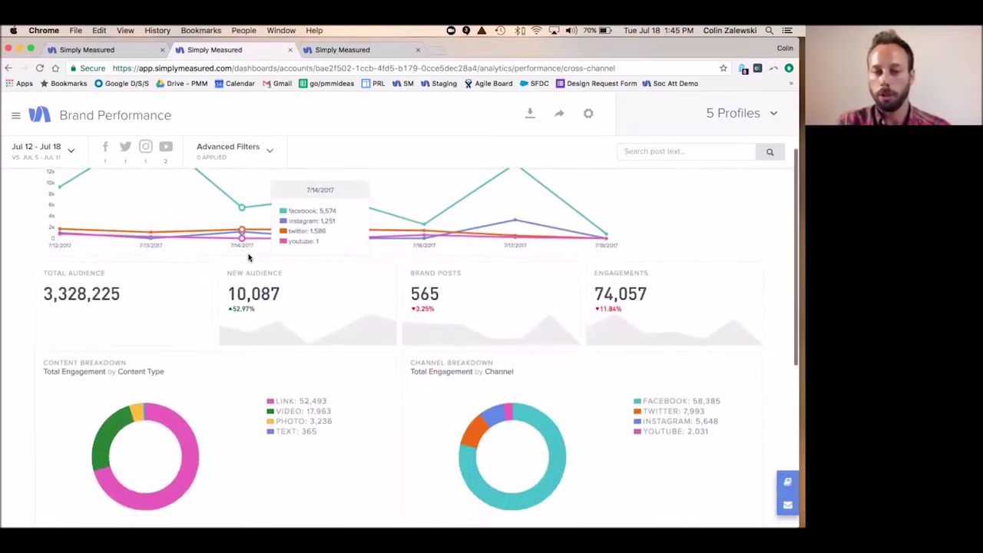
pyautogui.scroll(-3, 248, 258)
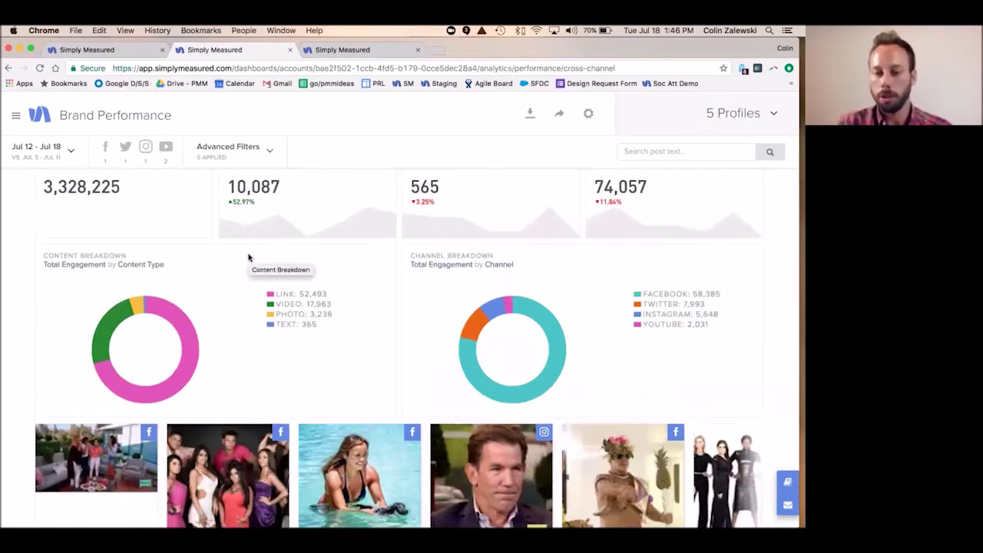
pyautogui.scroll(-1, 248, 258)
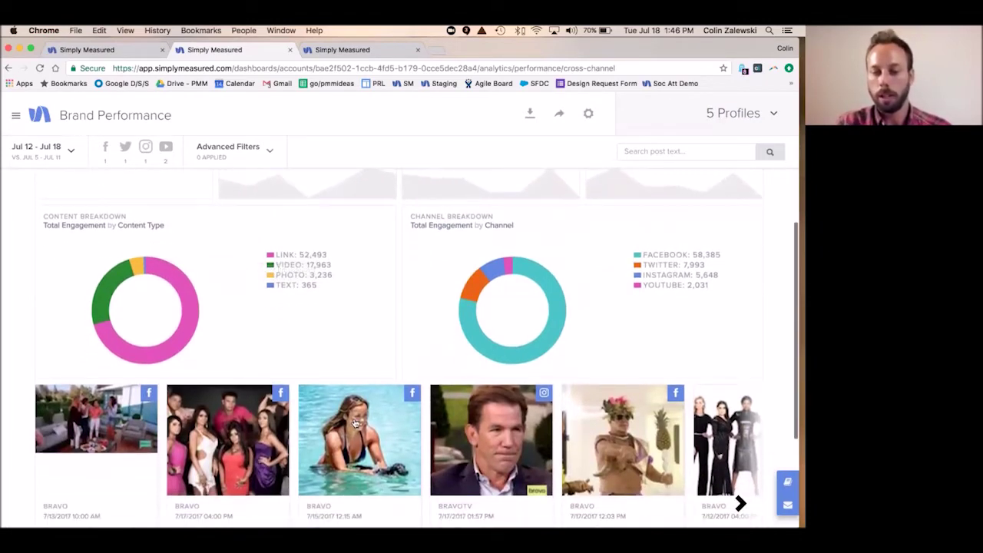
pyautogui.scroll(-1, 355, 423)
pyautogui.scroll(-1, 355, 423)
pyautogui.press('F11')
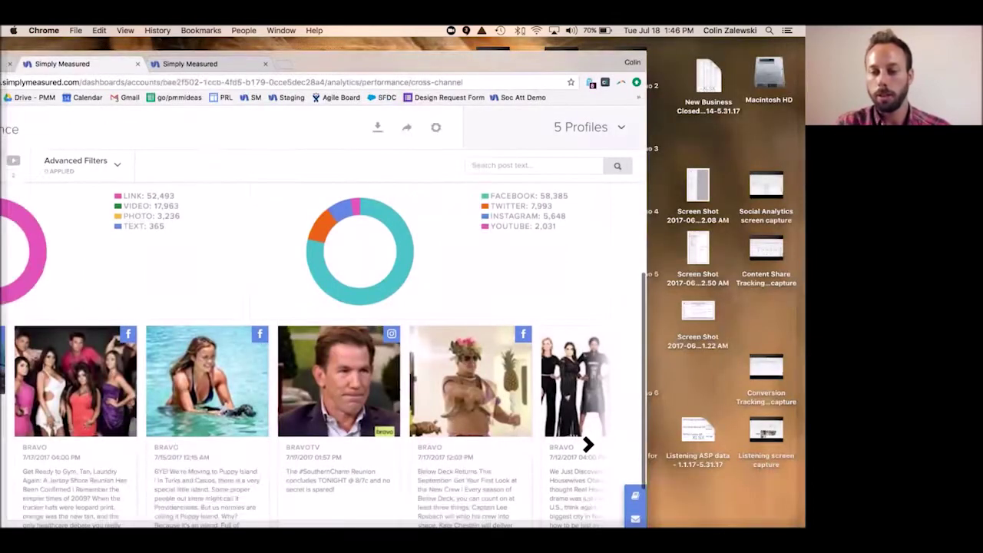
pyautogui.press('F11')
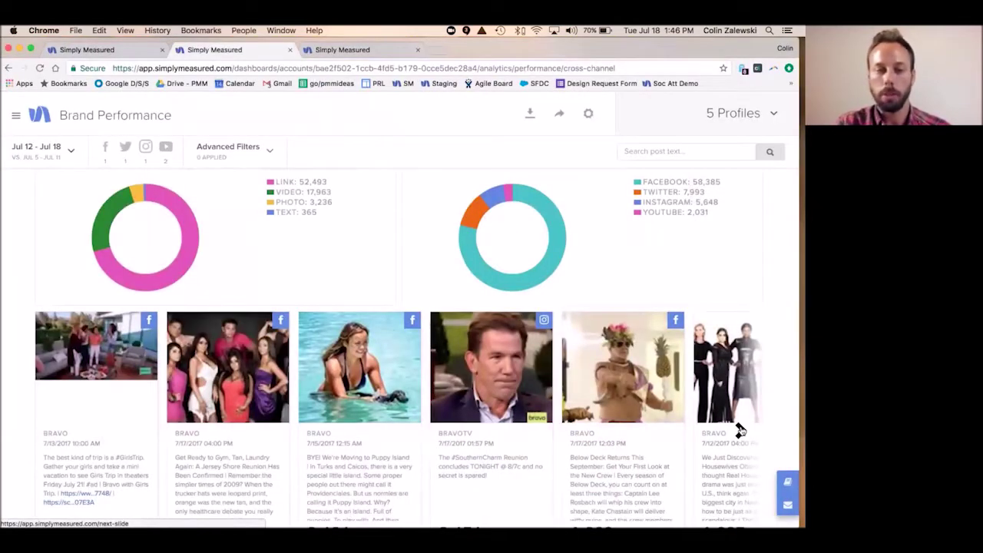
# Filter the cross-channel dashboard to the Photo media type and remove that filter again.
pyautogui.click(238, 161)
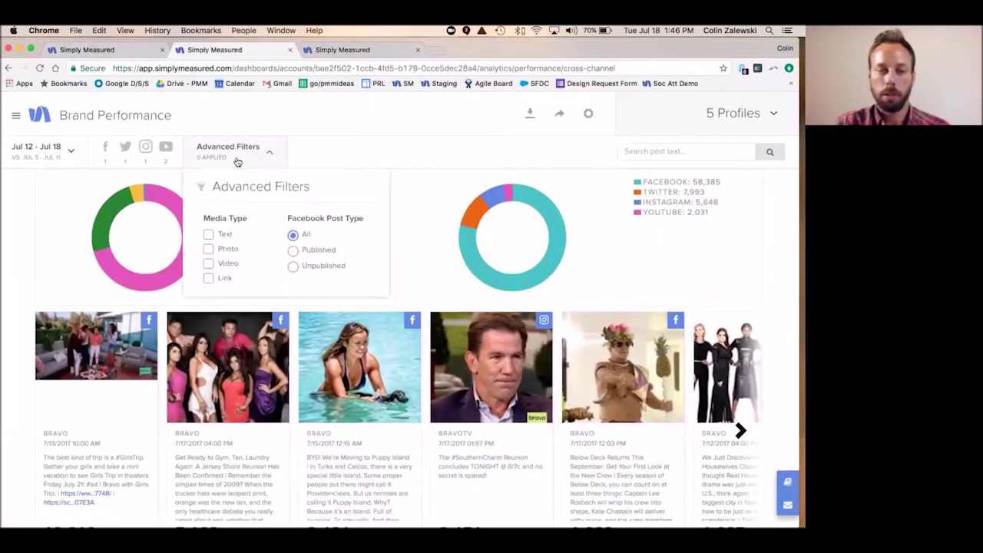
pyautogui.click(209, 250)
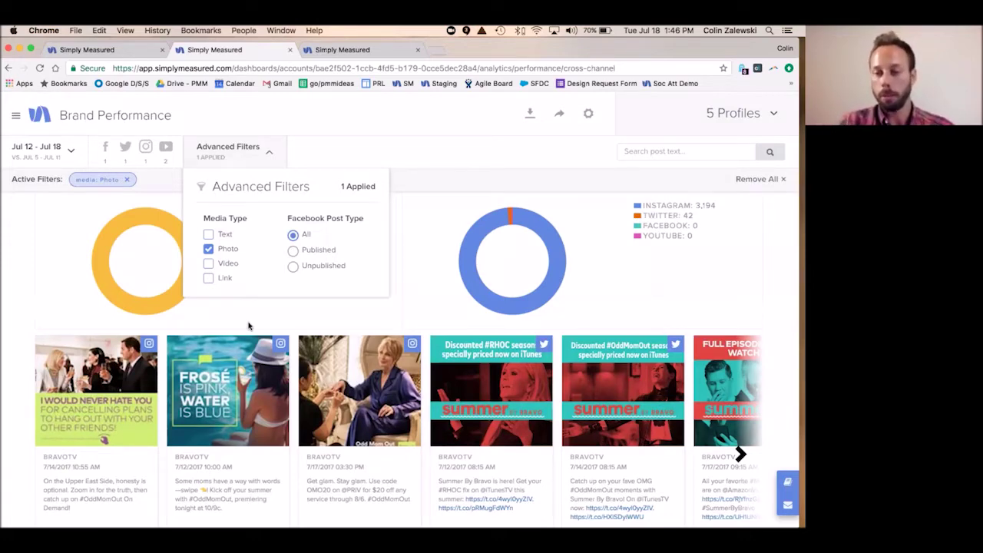
pyautogui.click(234, 149)
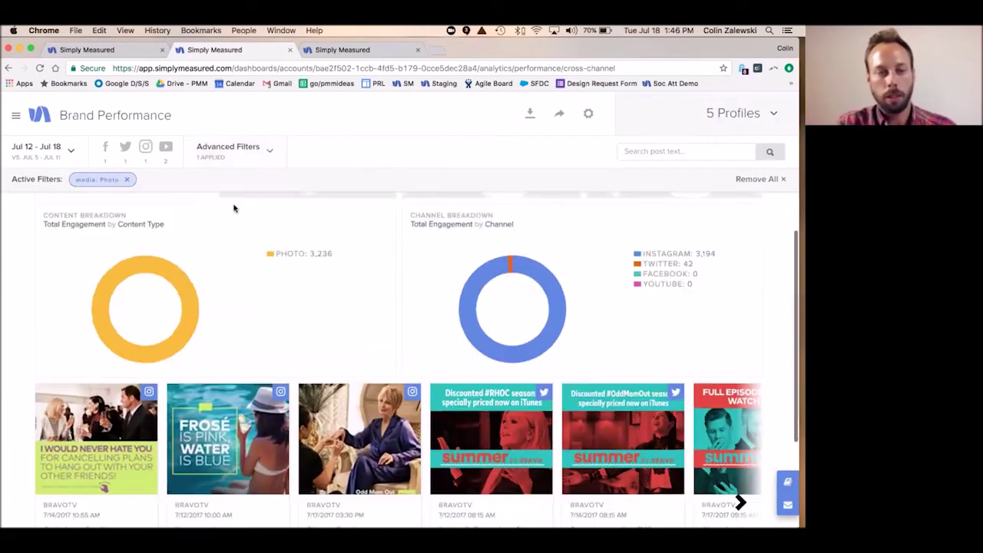
pyautogui.click(127, 179)
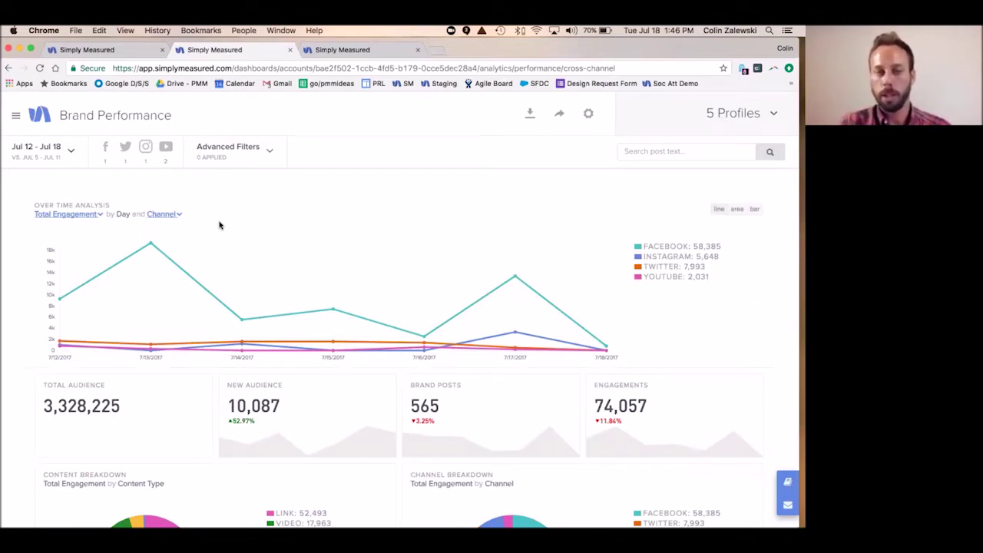
# Narrow the Brand Performance dashboard to the Facebook channel and review its over-time and content type charts.
pyautogui.click(103, 150)
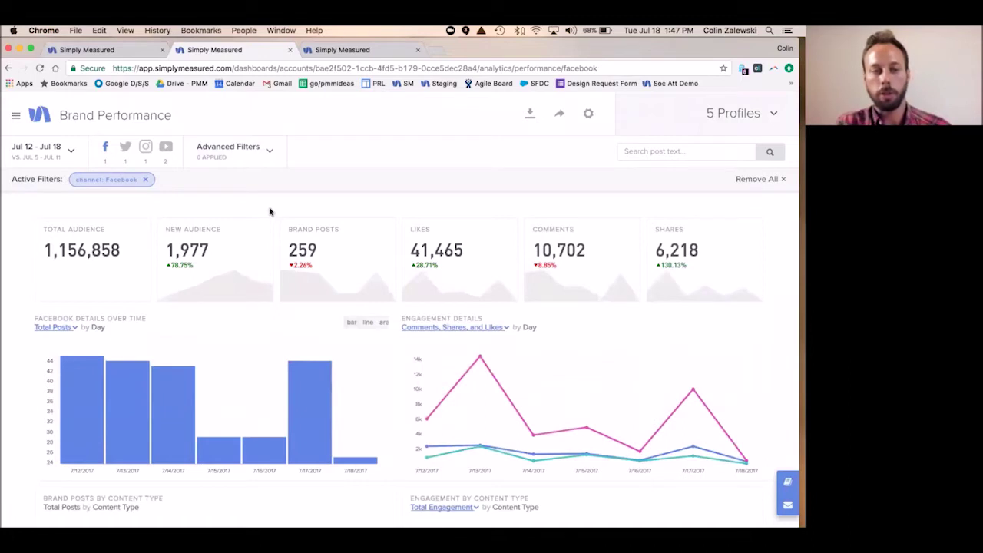
pyautogui.scroll(-1, 268, 212)
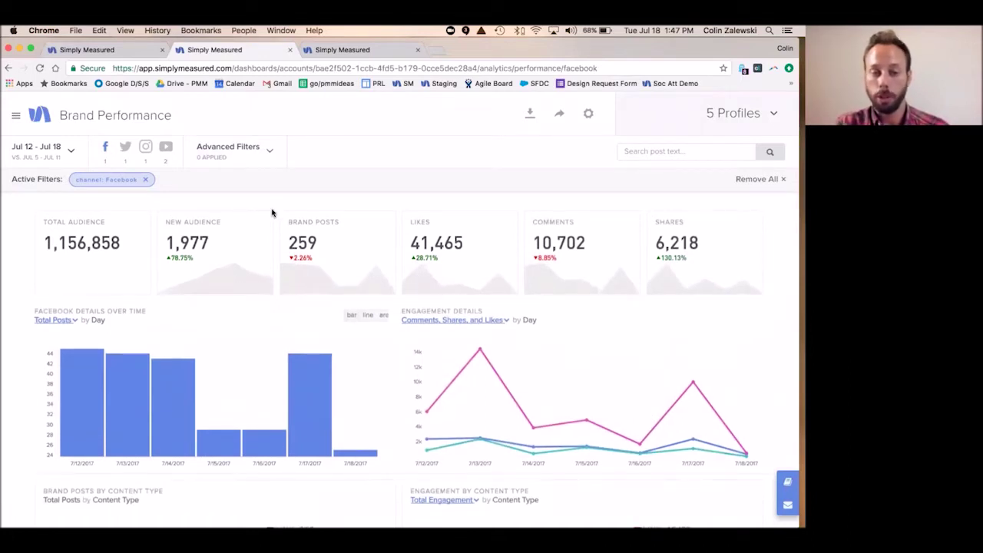
pyautogui.scroll(-3, 271, 213)
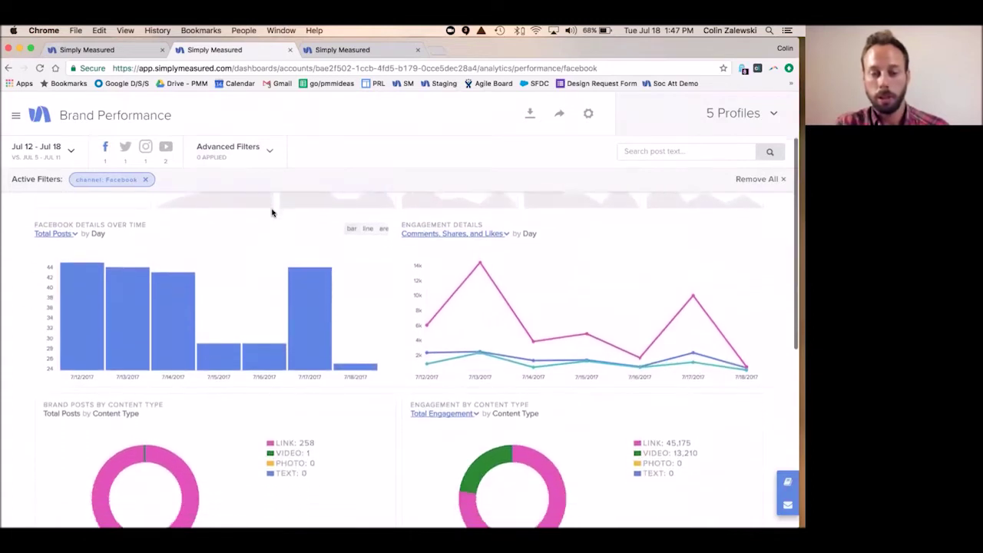
pyautogui.scroll(-1, 271, 212)
# Open the Facebook post details for July 13, 2017 from the Engagement Details chart, review them and return to the dashboard.
pyautogui.click(479, 228)
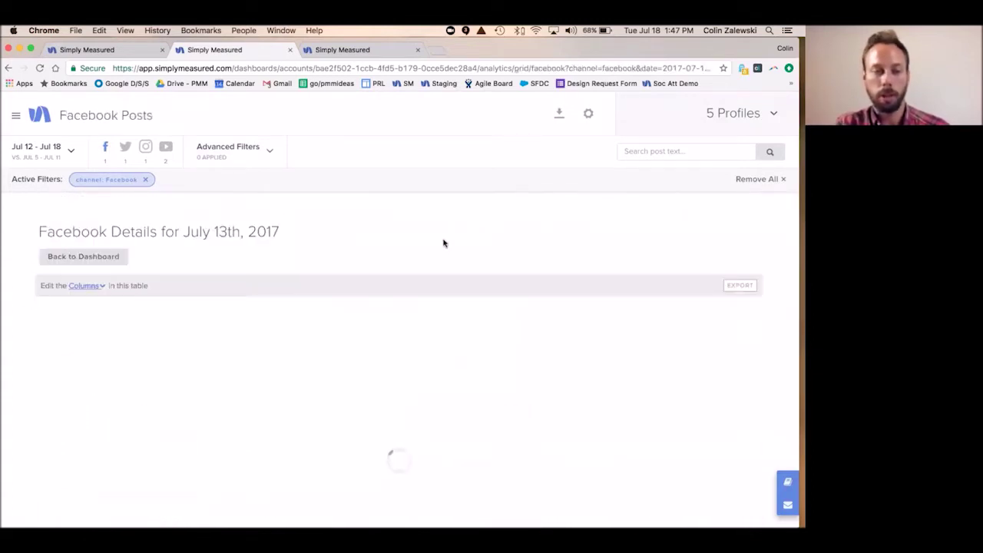
pyautogui.scroll(-2, 405, 254)
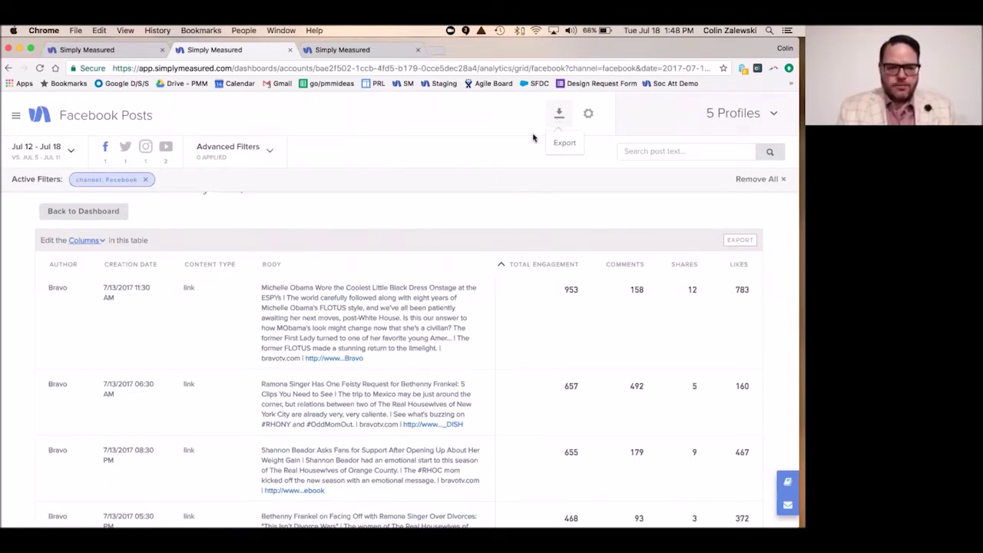
pyautogui.scroll(1, 212, 222)
pyautogui.scroll(1, 210, 222)
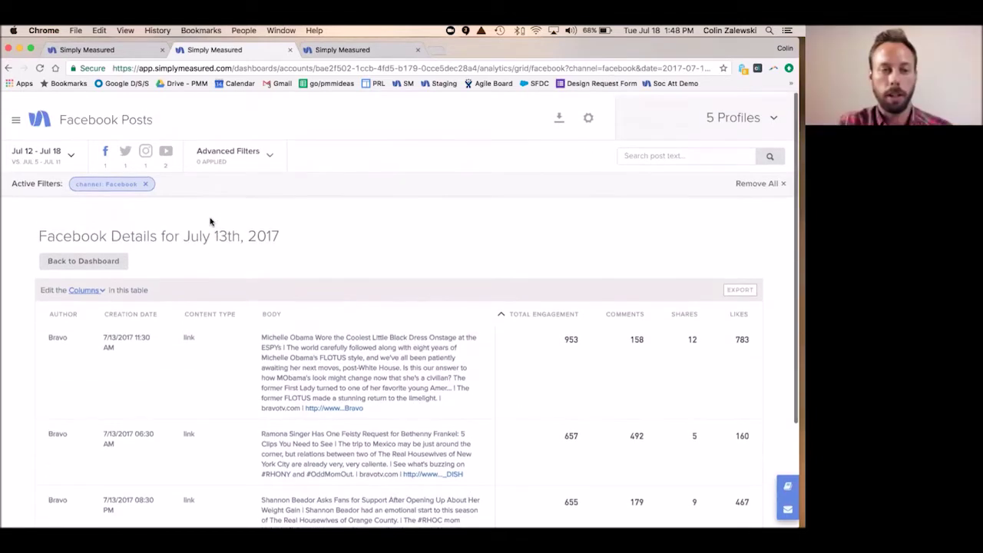
pyautogui.click(85, 257)
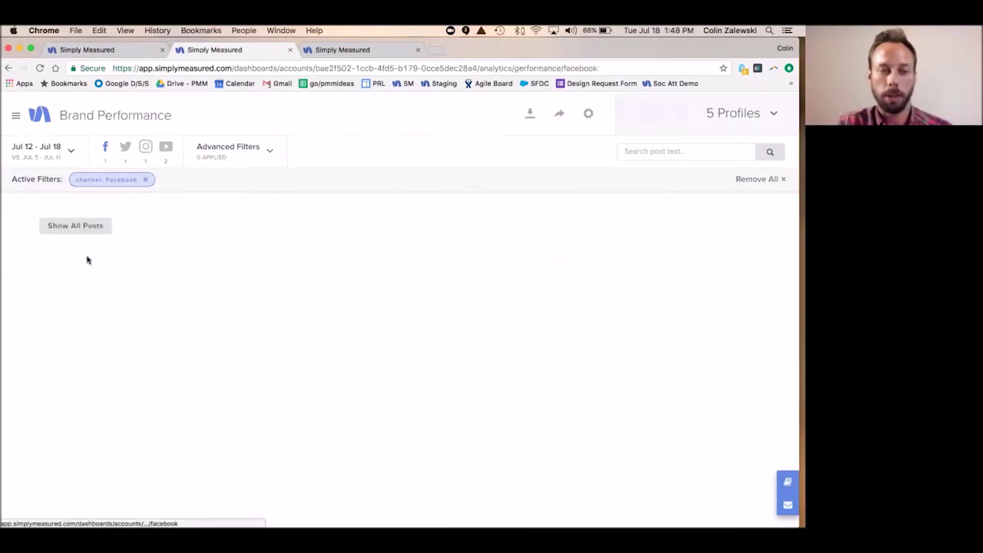
# Try the Published and Unpublished Facebook post type filters and reset the post type to All.
pyautogui.click(271, 162)
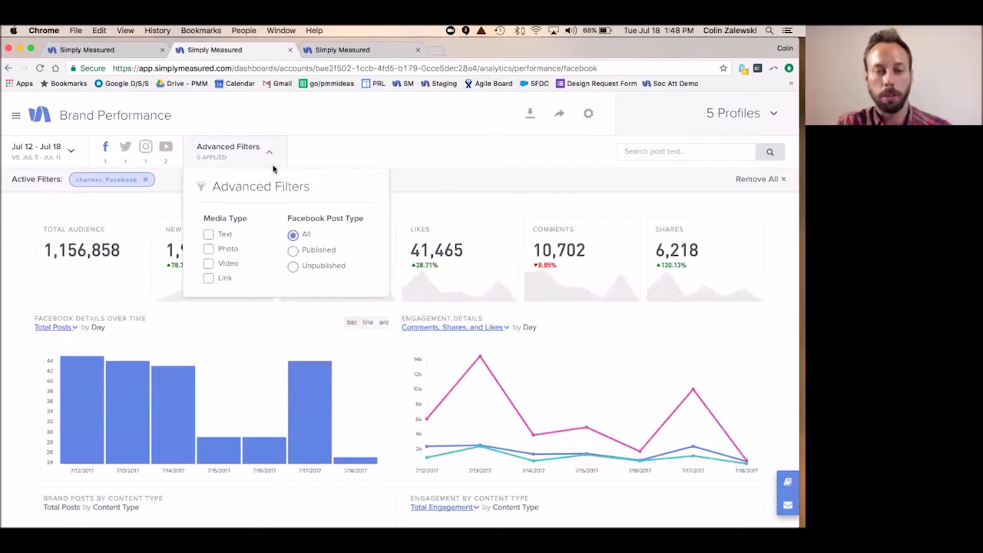
pyautogui.click(293, 252)
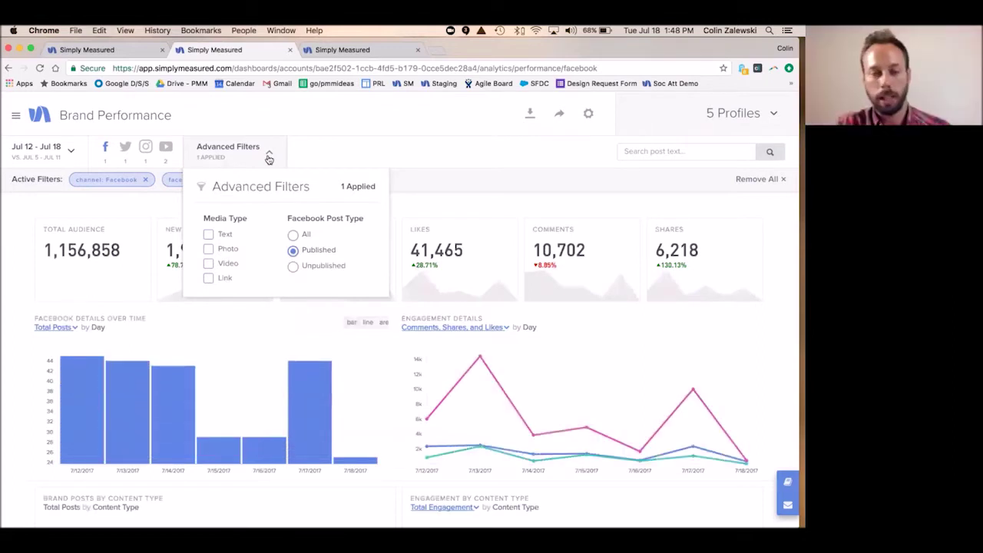
pyautogui.click(293, 266)
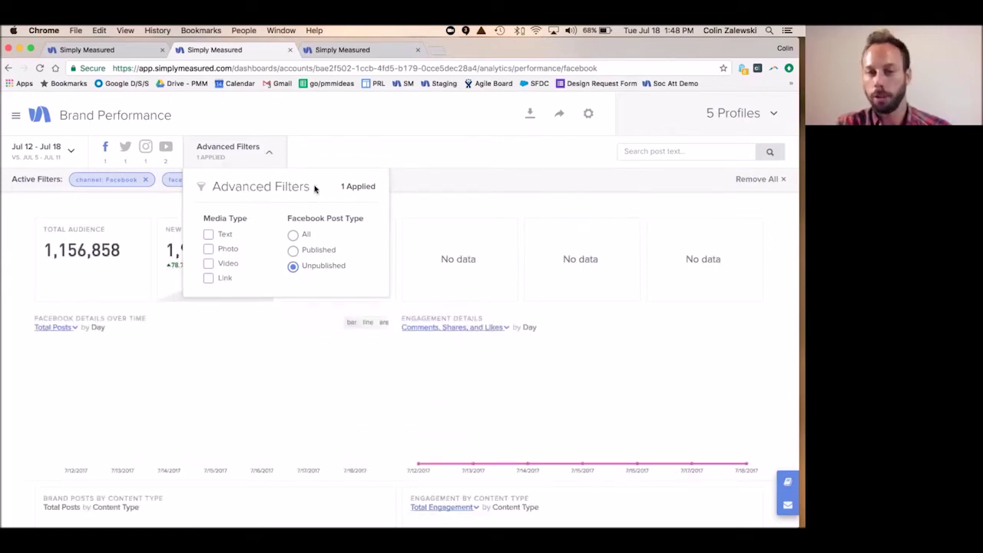
pyautogui.click(272, 154)
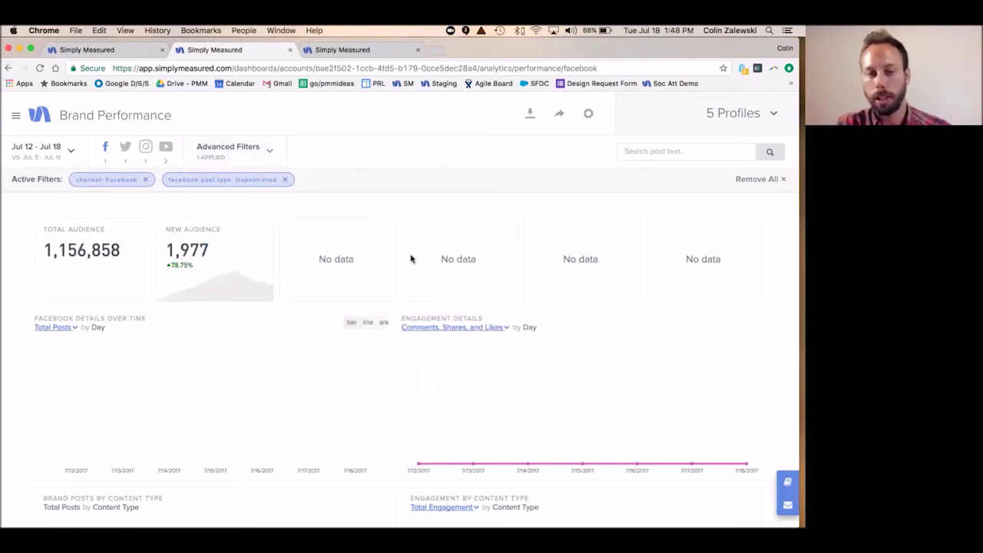
pyautogui.click(272, 155)
pyautogui.click(295, 236)
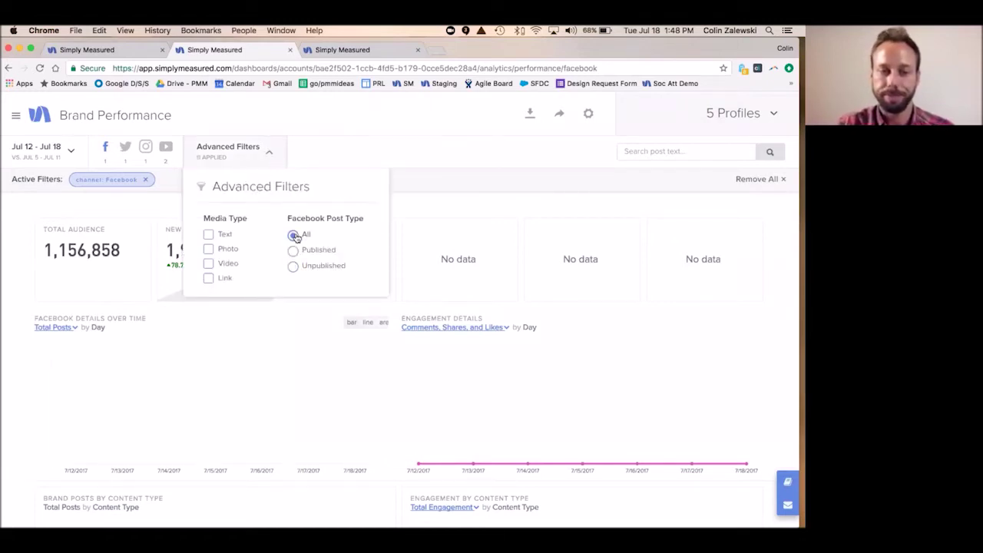
pyautogui.click(268, 155)
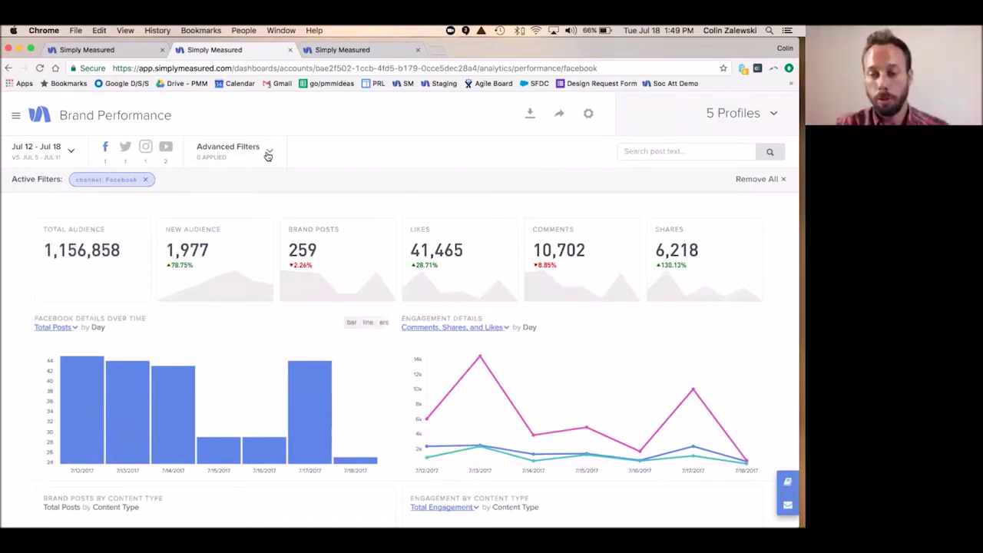
# Switch from the Performance dashboard to the Comparative analytics dashboard.
pyautogui.click(19, 120)
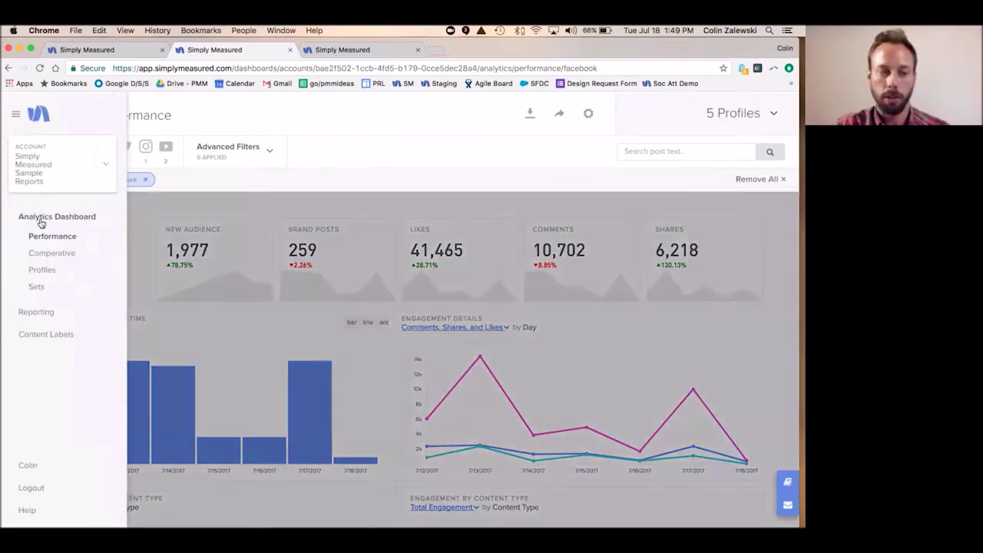
pyautogui.click(49, 254)
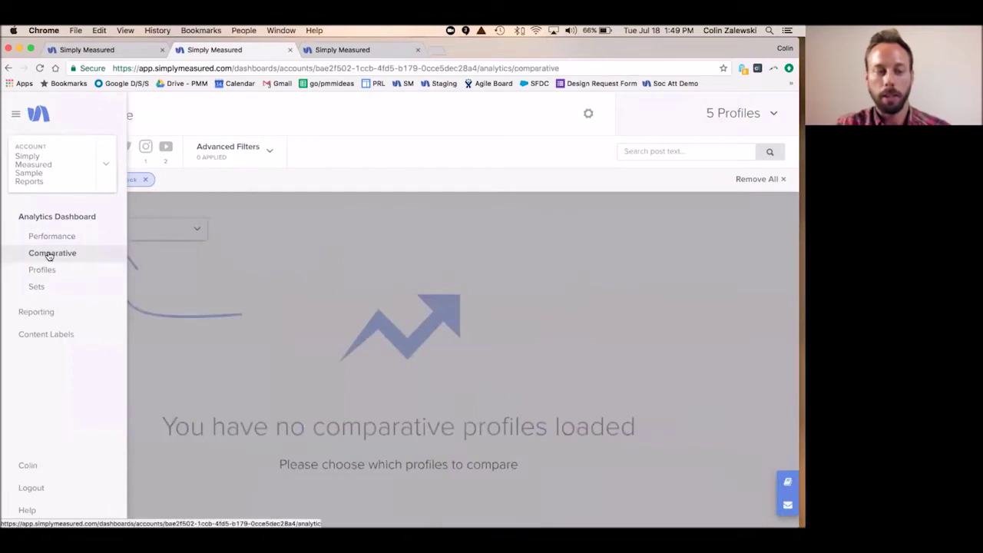
pyautogui.click(178, 264)
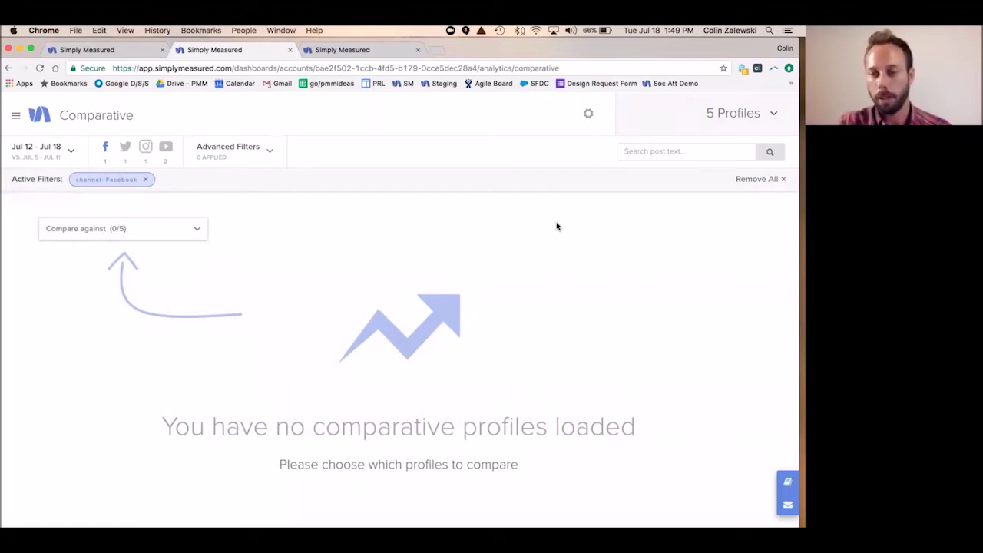
# Reset the selected Bravo profiles and load the UO International set as the profiles to analyze.
pyautogui.click(729, 123)
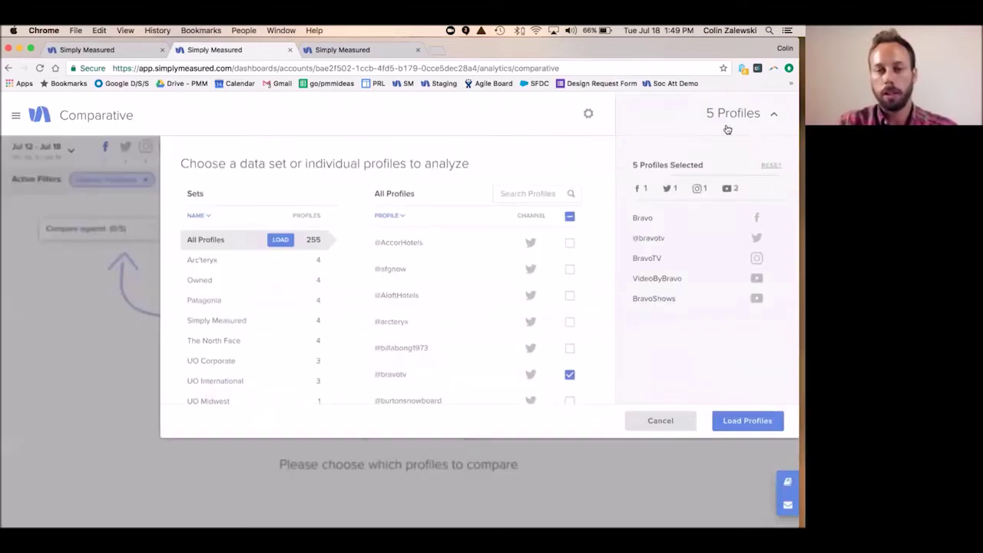
pyautogui.click(774, 167)
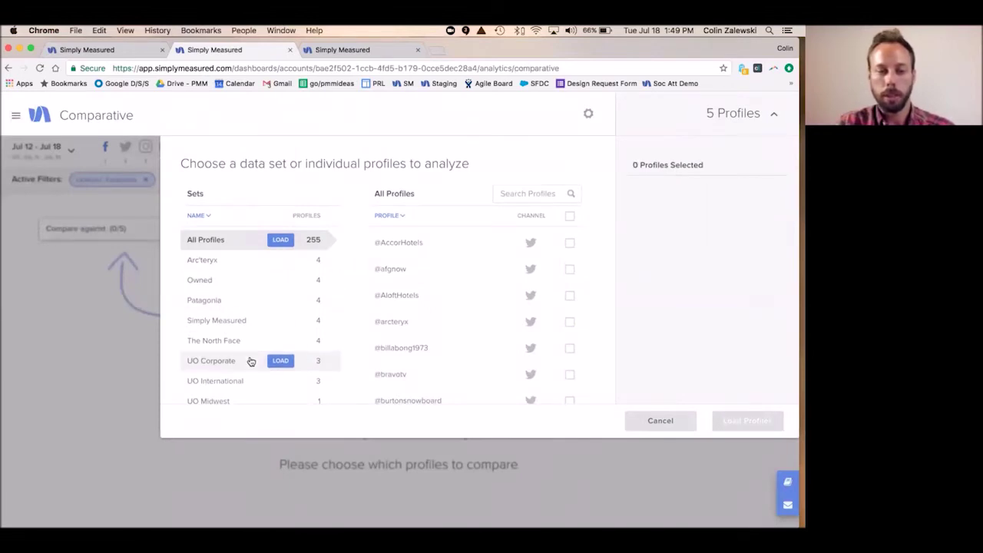
pyautogui.click(279, 380)
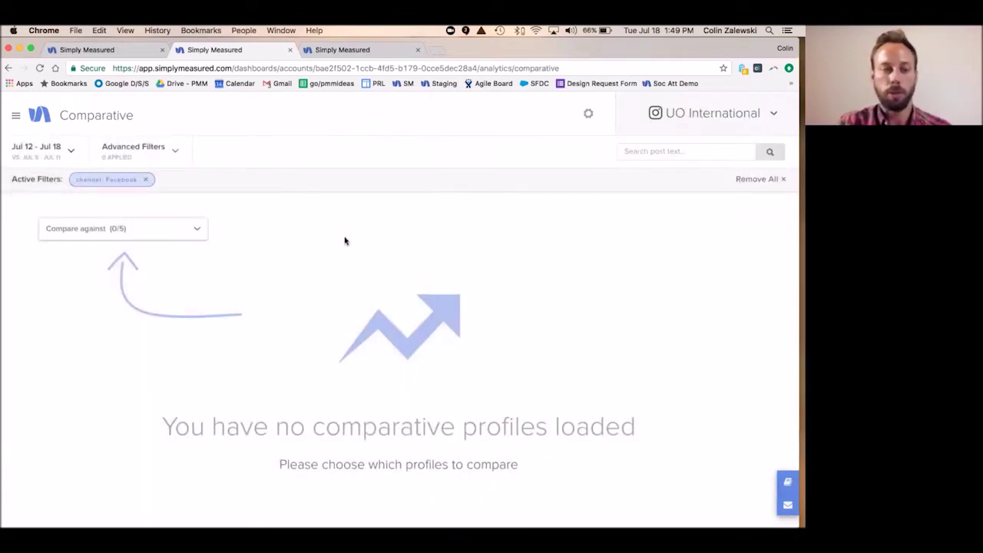
# Compare the UO International profiles against the UO Midwest and UO Northeast sets.
pyautogui.click(199, 232)
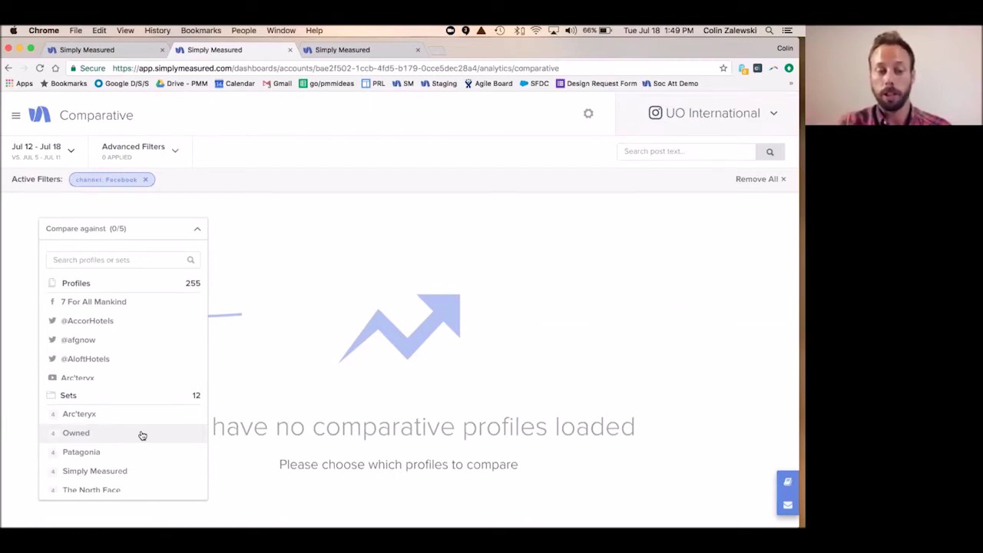
pyautogui.scroll(-5, 142, 436)
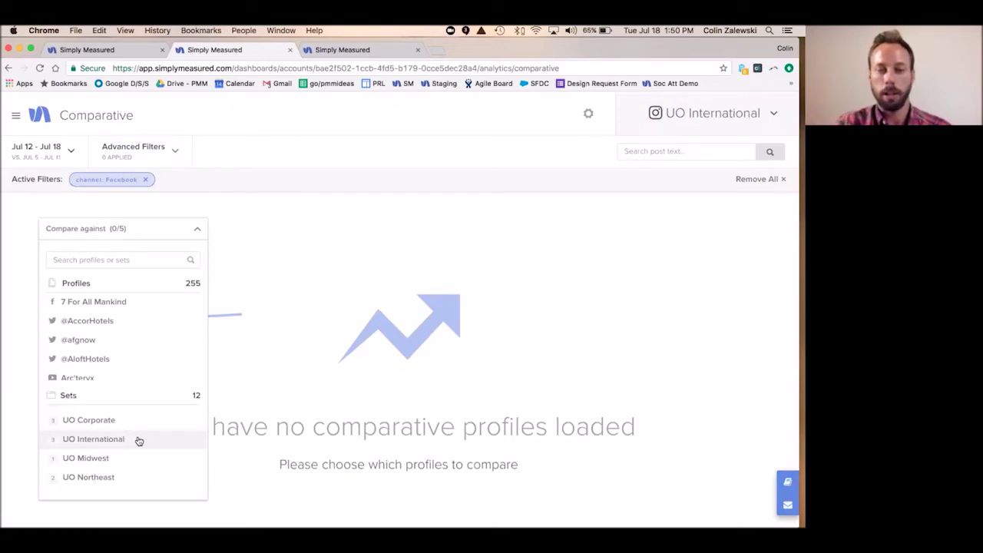
pyautogui.click(138, 440)
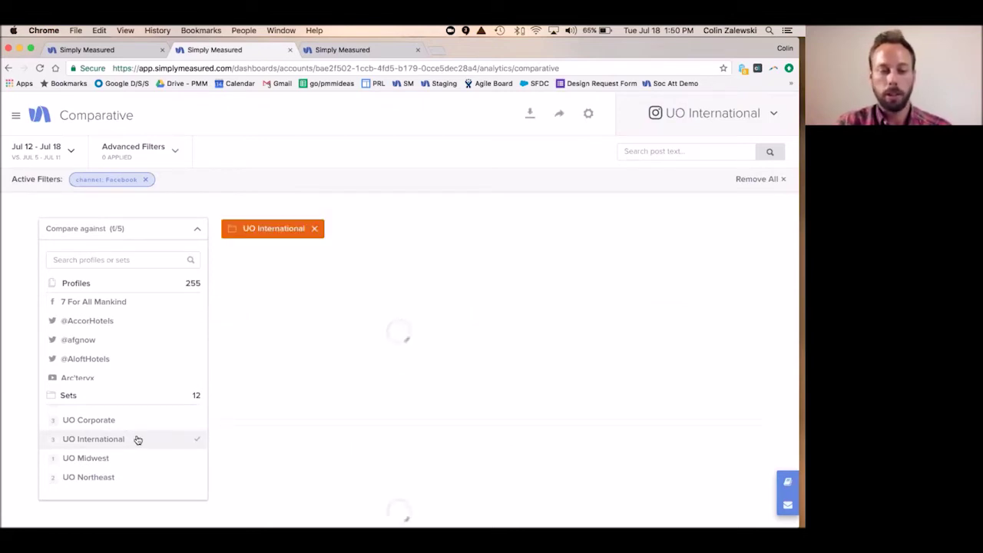
pyautogui.click(124, 461)
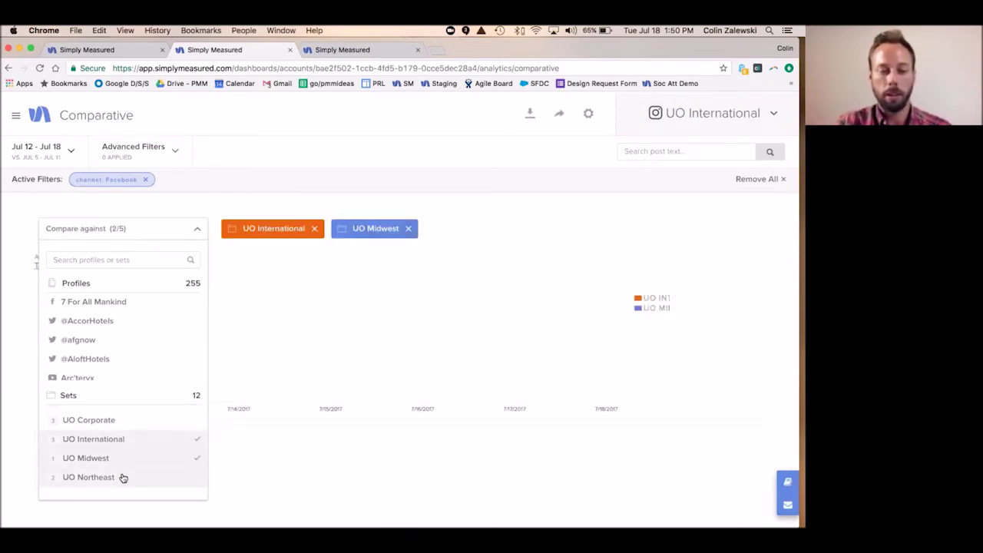
pyautogui.click(122, 476)
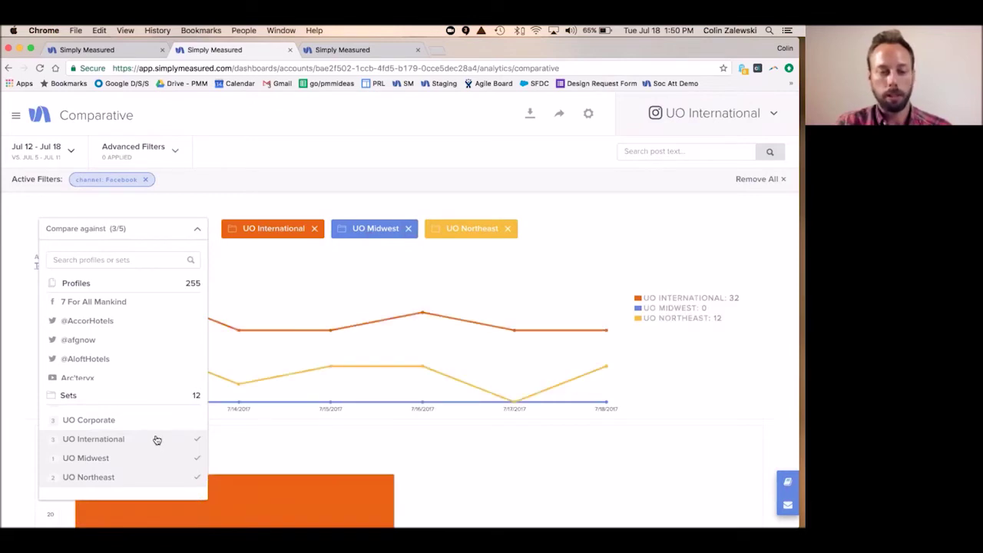
pyautogui.click(156, 440)
pyautogui.click(229, 294)
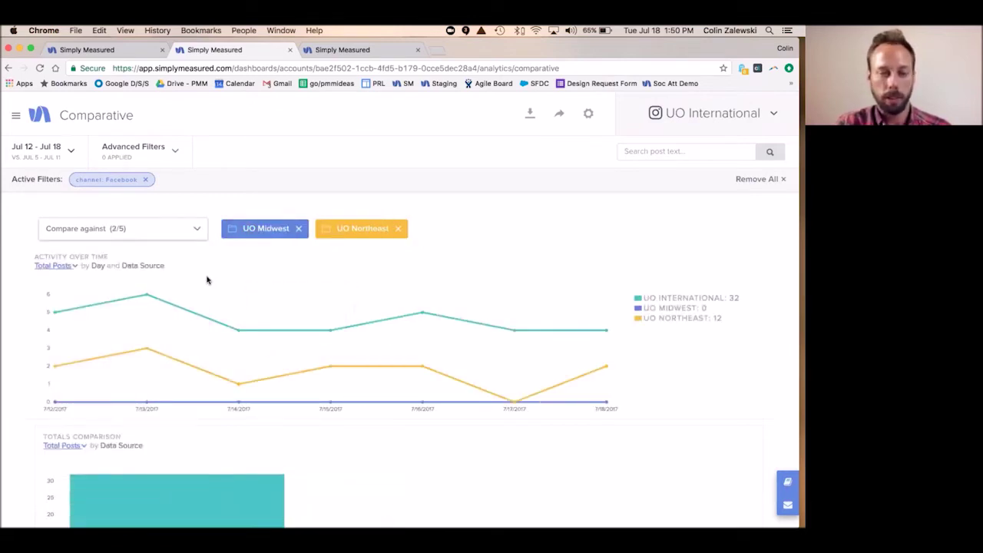
# Switch the Activity Over Time chart to Total Engagement and dismiss the calendar reminder that interrupts the review.
pyautogui.click(70, 267)
pyautogui.click(72, 296)
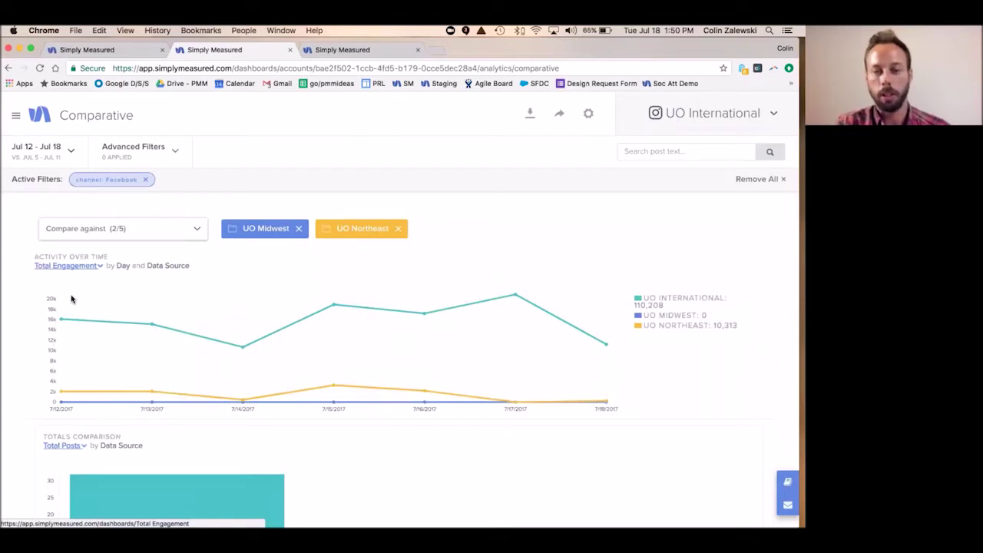
pyautogui.scroll(-5, 188, 266)
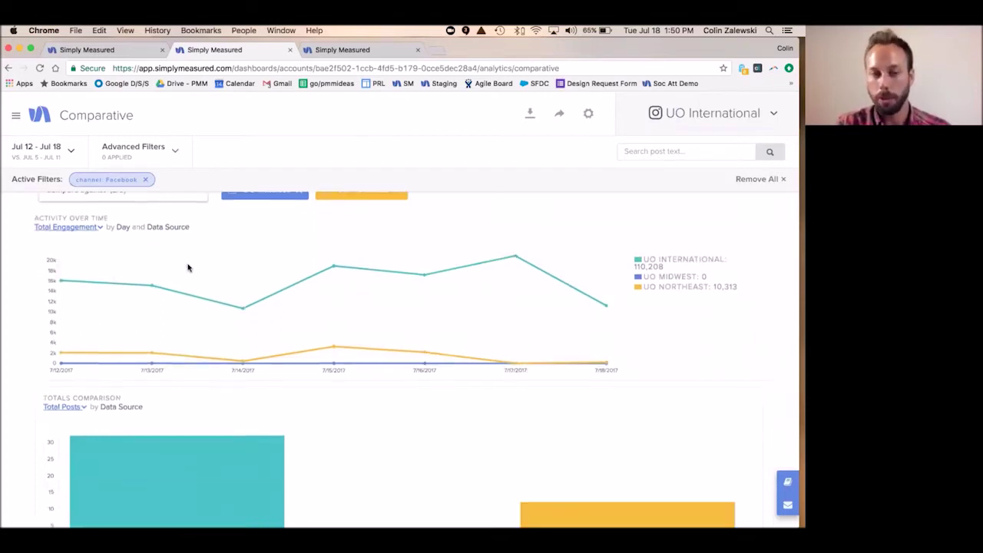
pyautogui.scroll(-5, 244, 268)
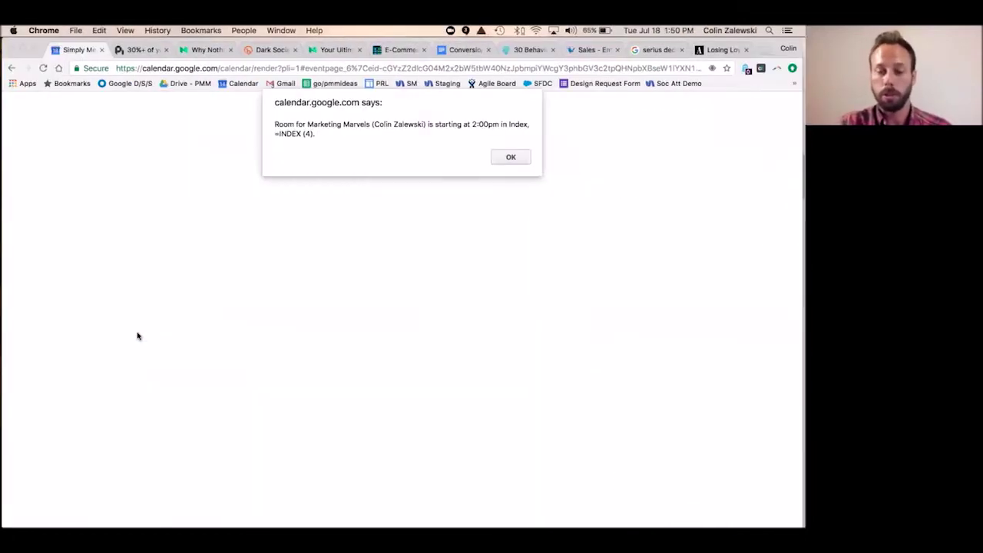
pyautogui.press('Return')
pyautogui.hotkey('ctrl', 'Right')
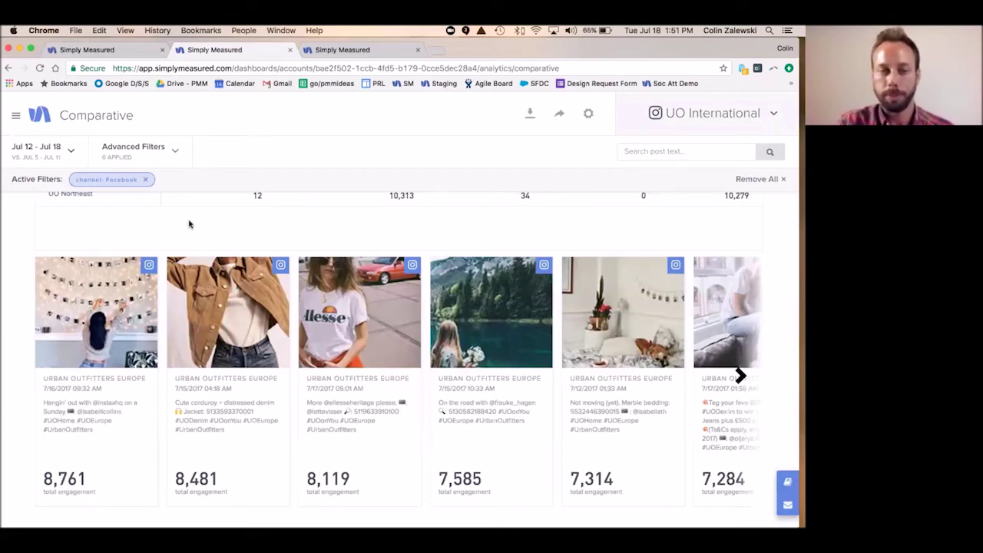
# Open the Reporting section and look through the available reports, including the Cross-Channel Social Performance description.
pyautogui.click(14, 119)
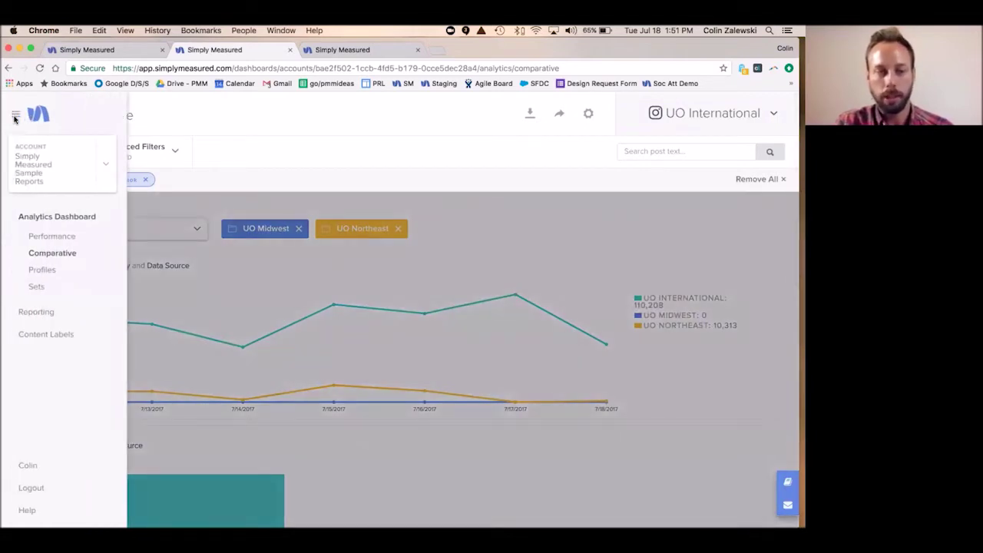
pyautogui.click(48, 313)
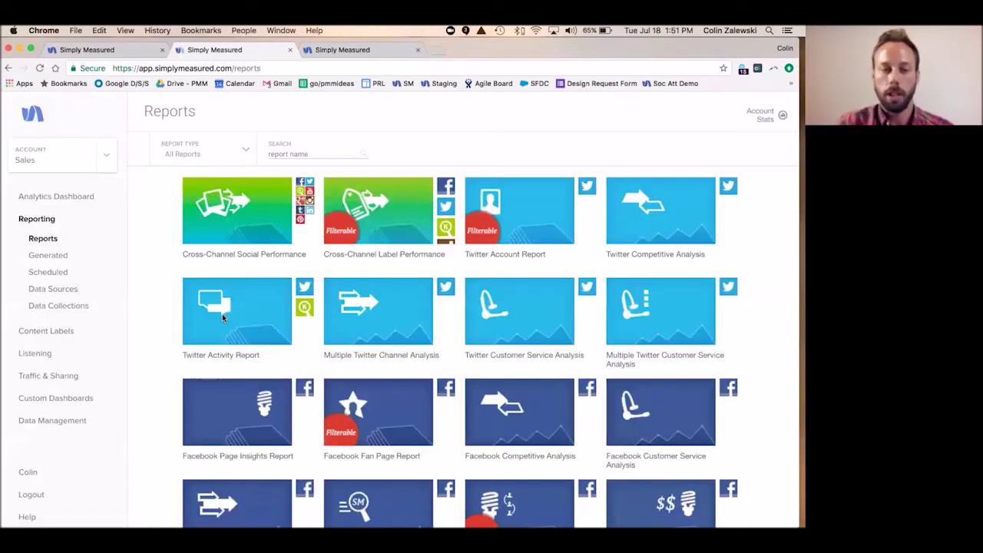
pyautogui.click(222, 314)
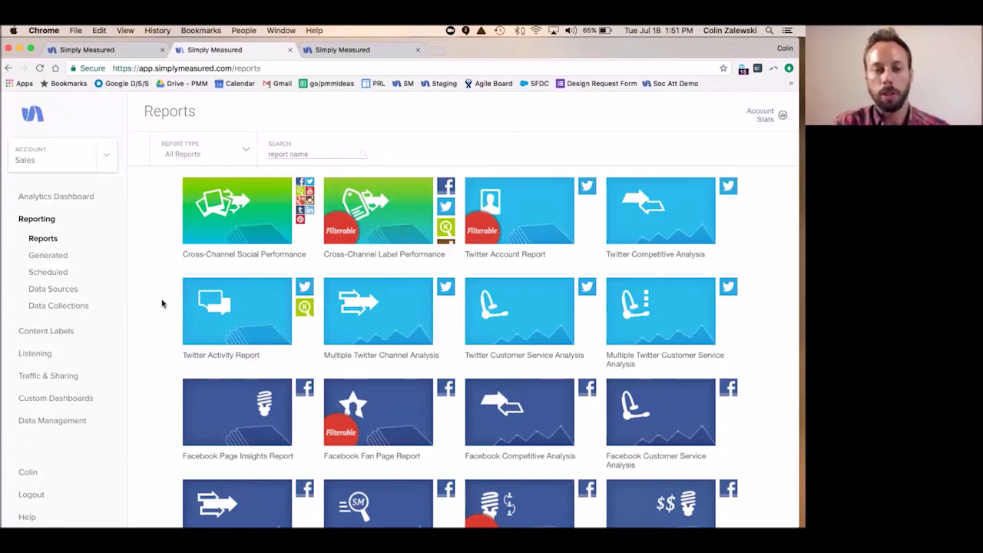
pyautogui.scroll(-1, 161, 303)
pyautogui.moveTo(244, 207)
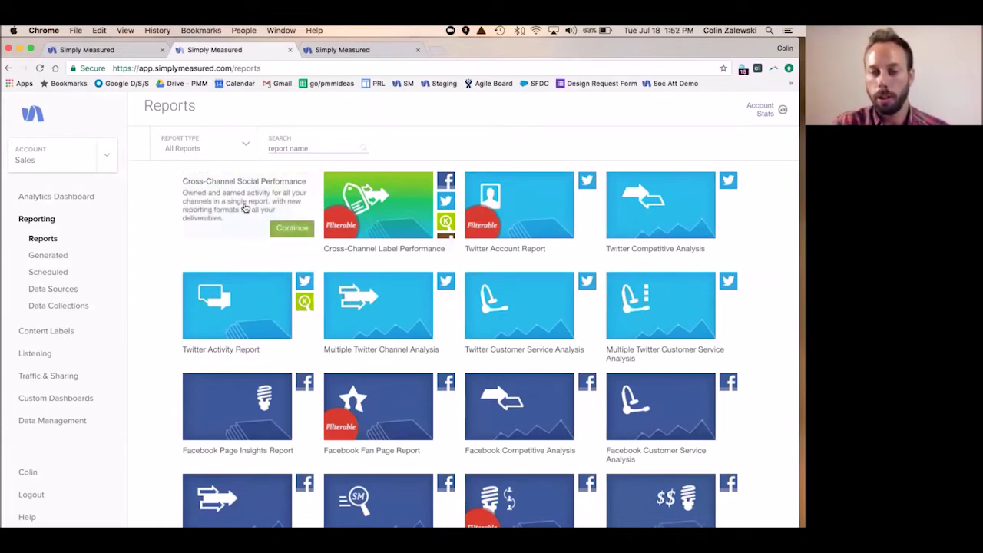
# Open the Twitter Account Report setup page and view its sample report.
pyautogui.moveTo(599, 206)
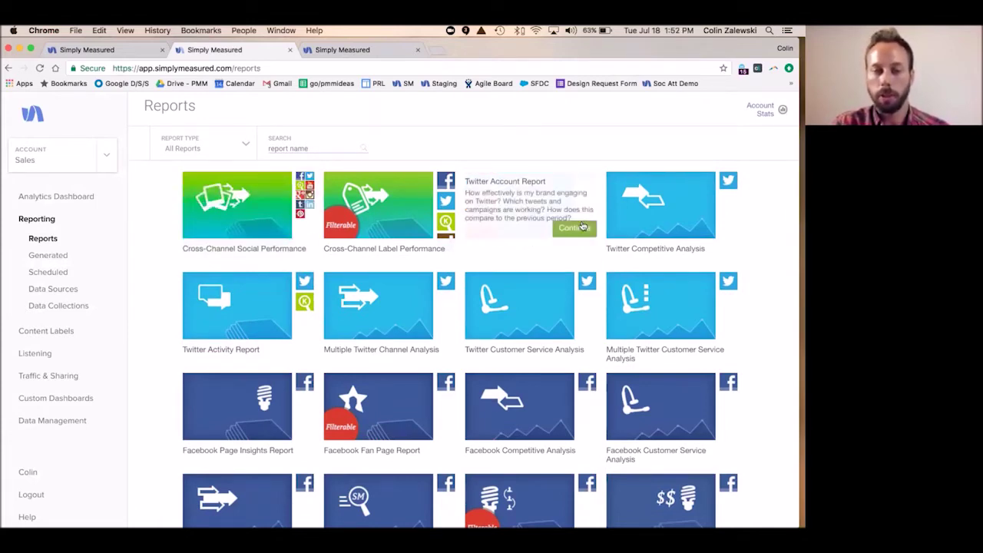
pyautogui.click(582, 229)
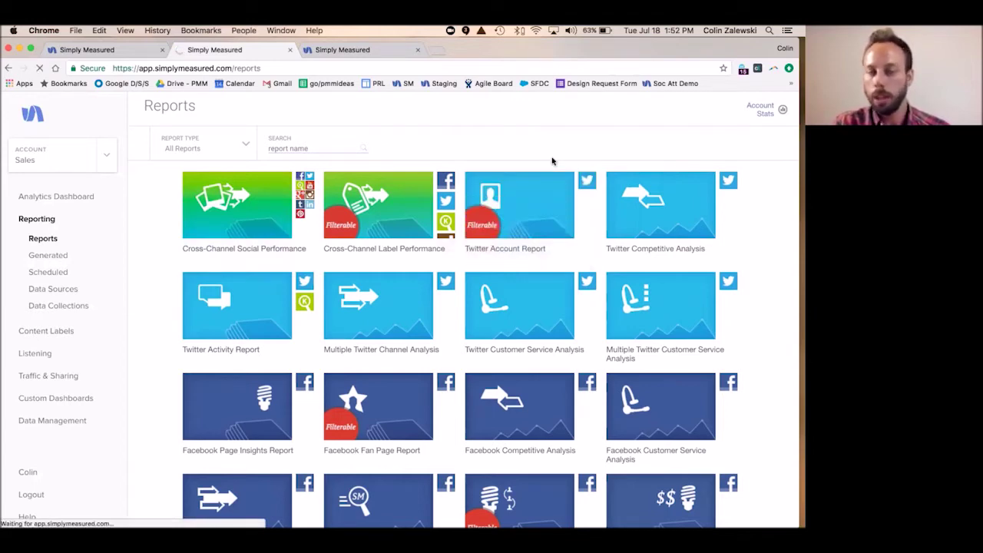
pyautogui.moveTo(550, 179)
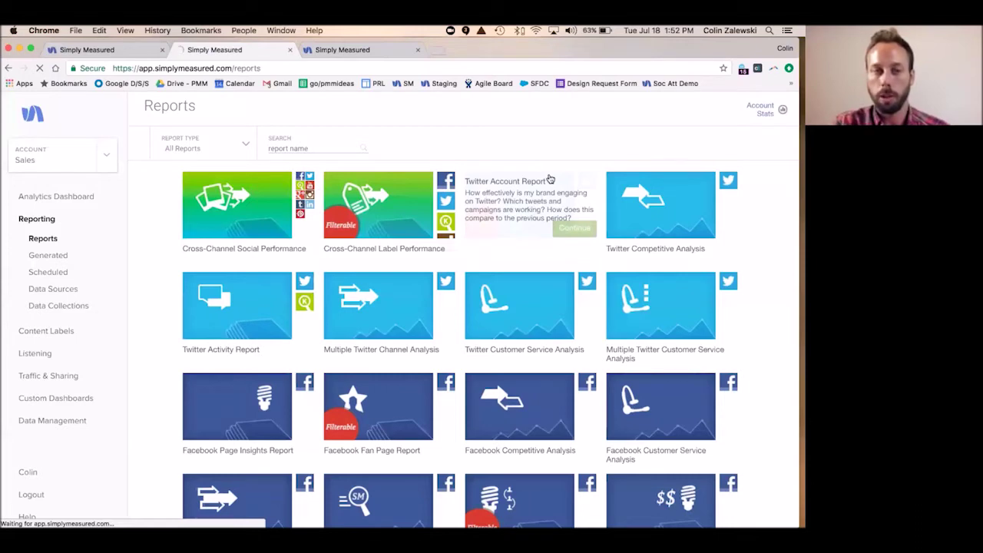
pyautogui.click(563, 231)
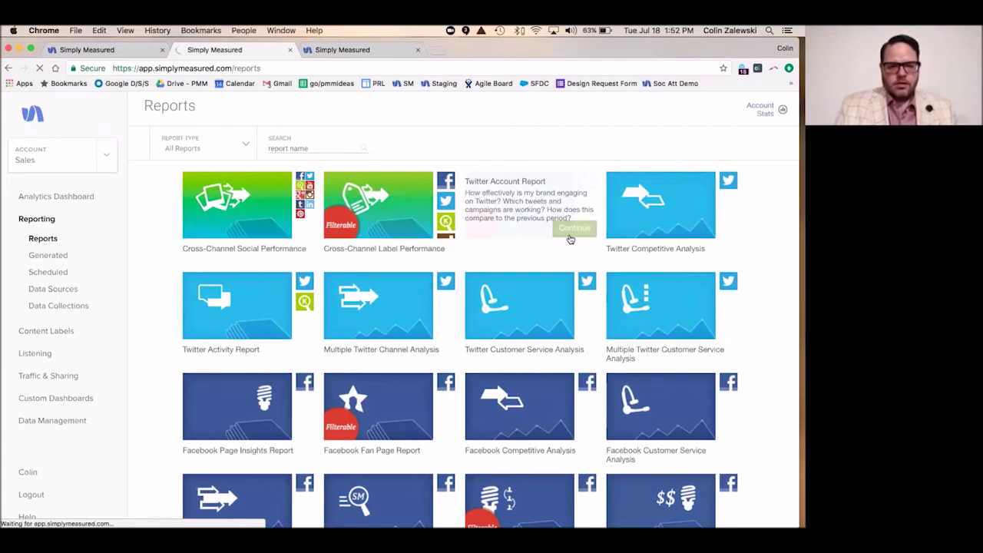
pyautogui.click(566, 234)
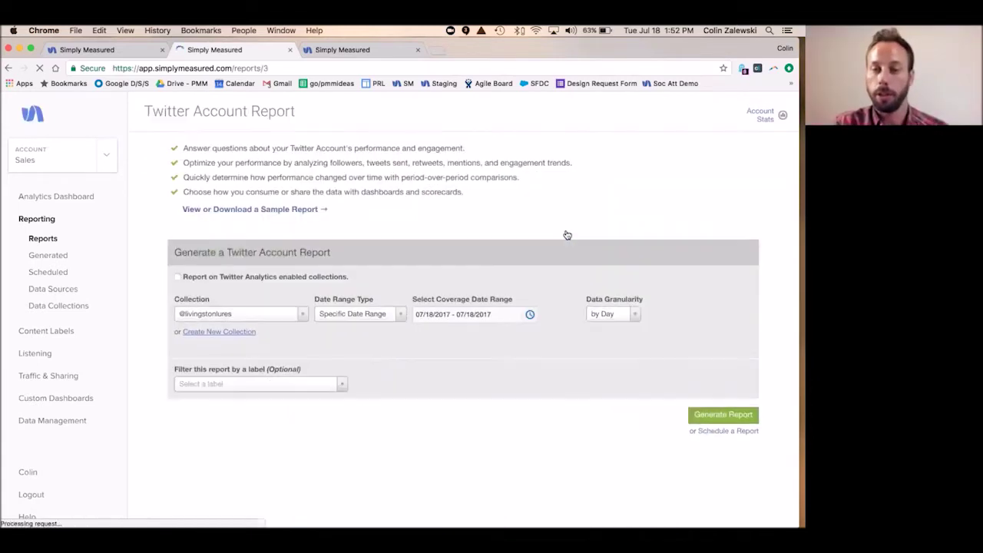
pyautogui.click(305, 209)
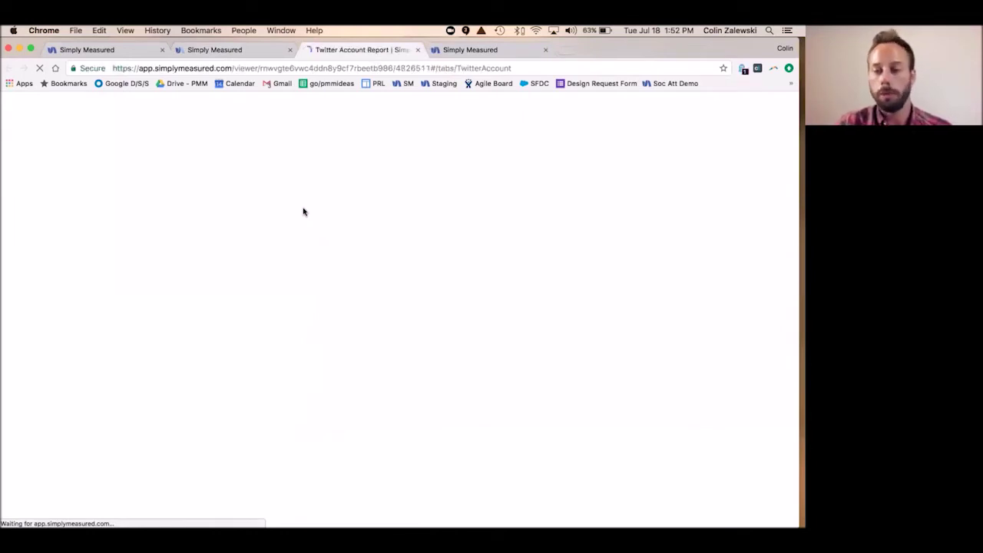
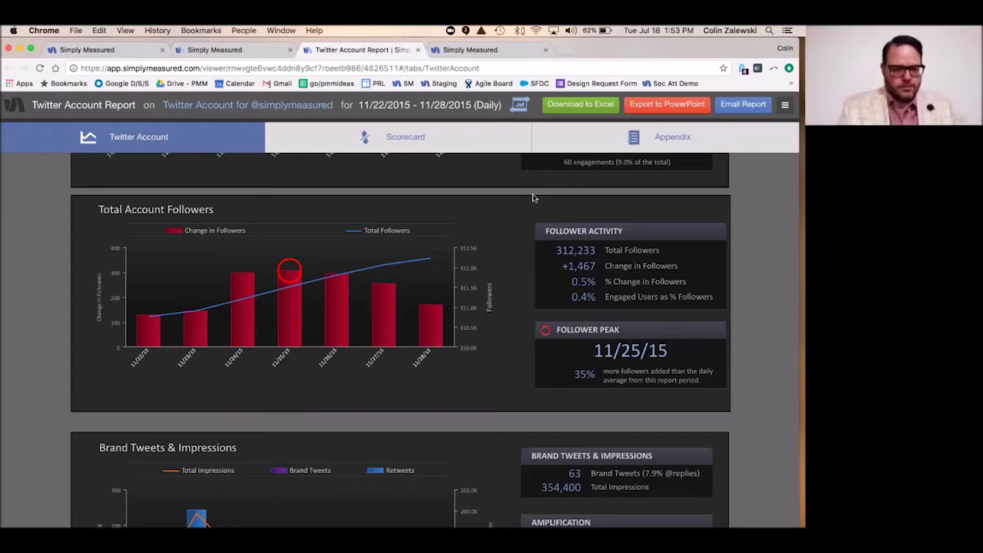
pyautogui.click(209, 50)
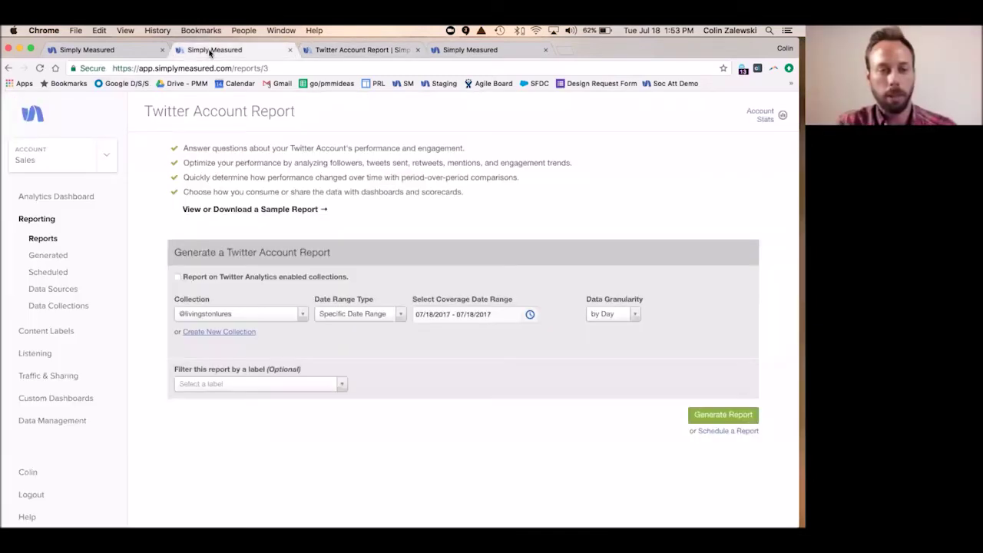
pyautogui.click(89, 337)
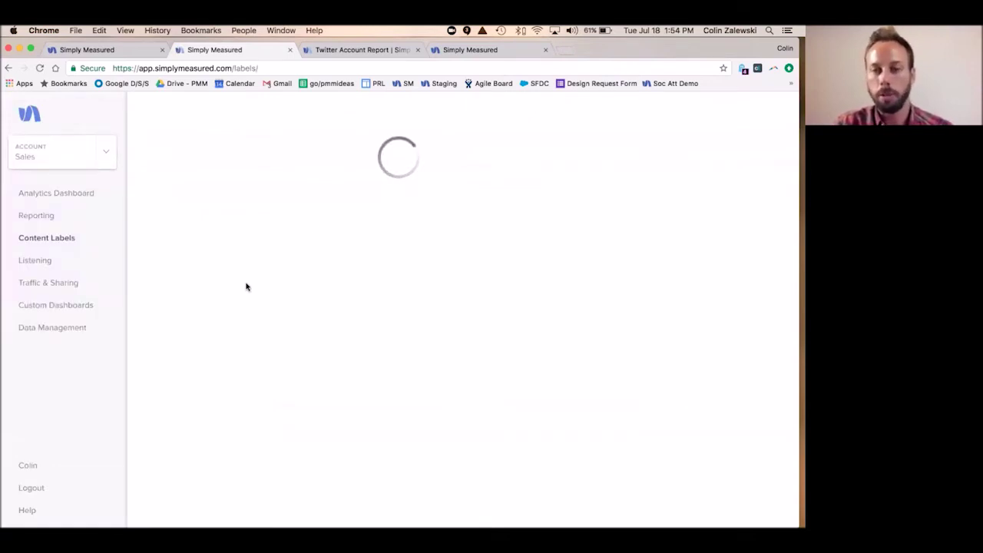
pyautogui.click(344, 204)
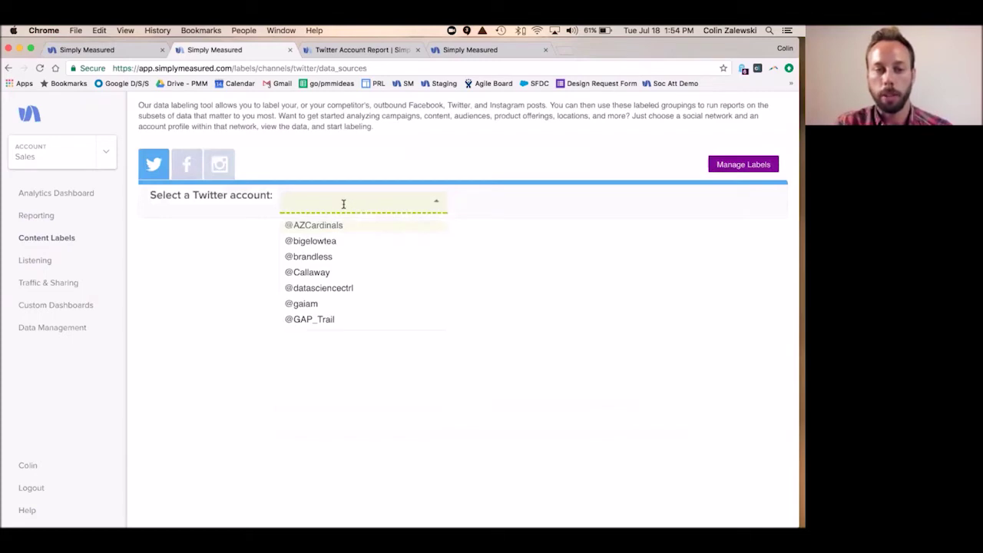
pyautogui.write('a')
pyautogui.press('BackSpace')
pyautogui.write('brans')
pyautogui.press('BackSpace')
pyautogui.press('BackSpace')
pyautogui.press('BackSpace')
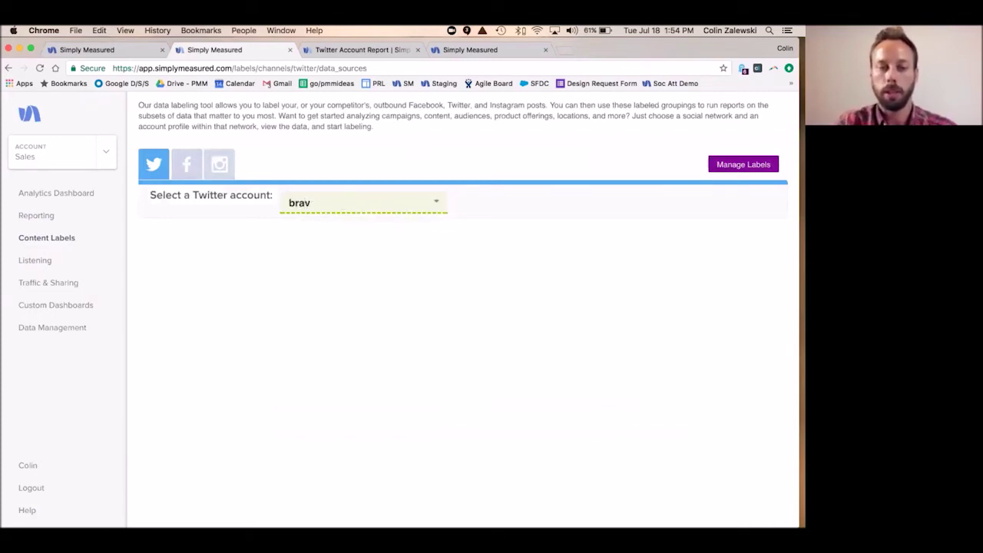
pyautogui.click(340, 225)
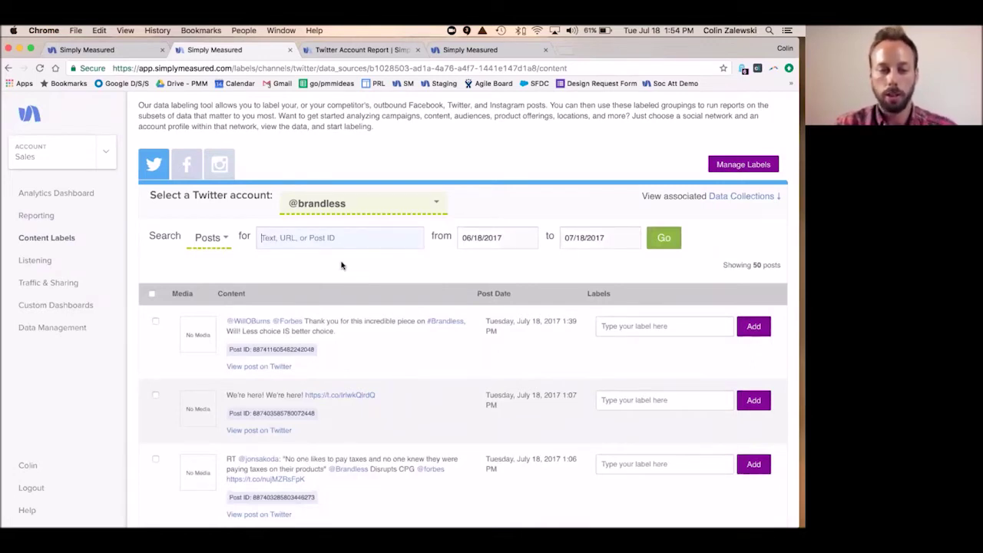
pyautogui.scroll(-1, 346, 340)
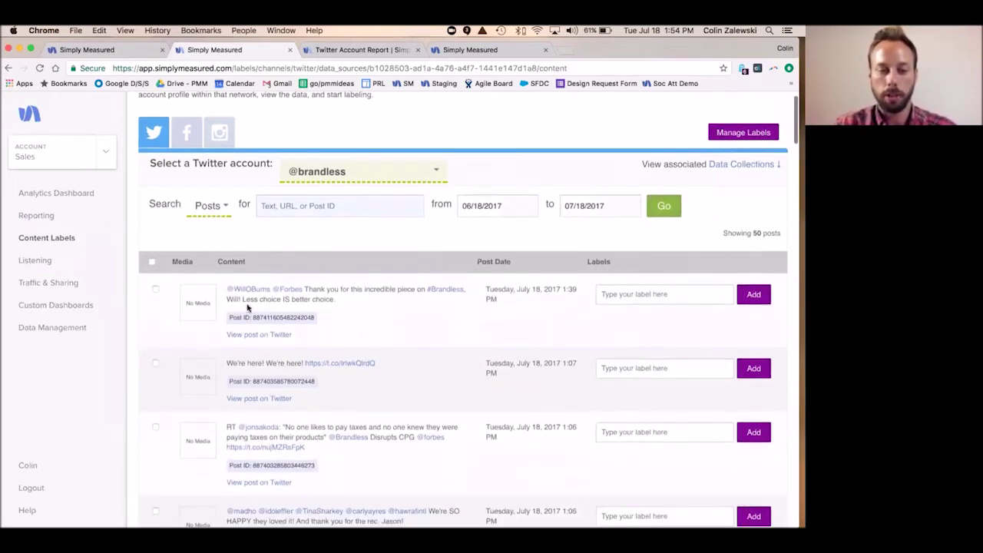
pyautogui.click(155, 289)
pyautogui.click(155, 365)
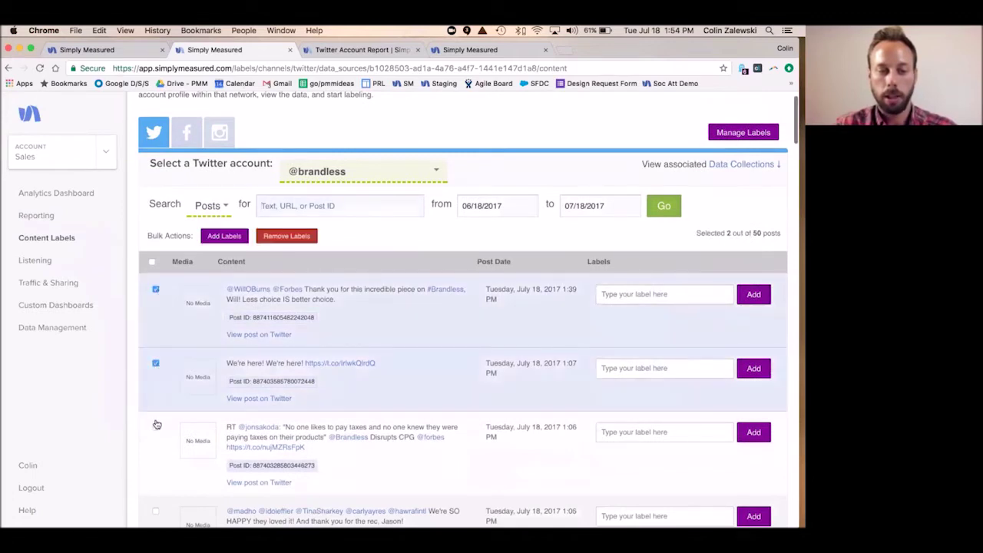
pyautogui.click(155, 427)
pyautogui.click(217, 238)
pyautogui.write('campaign A')
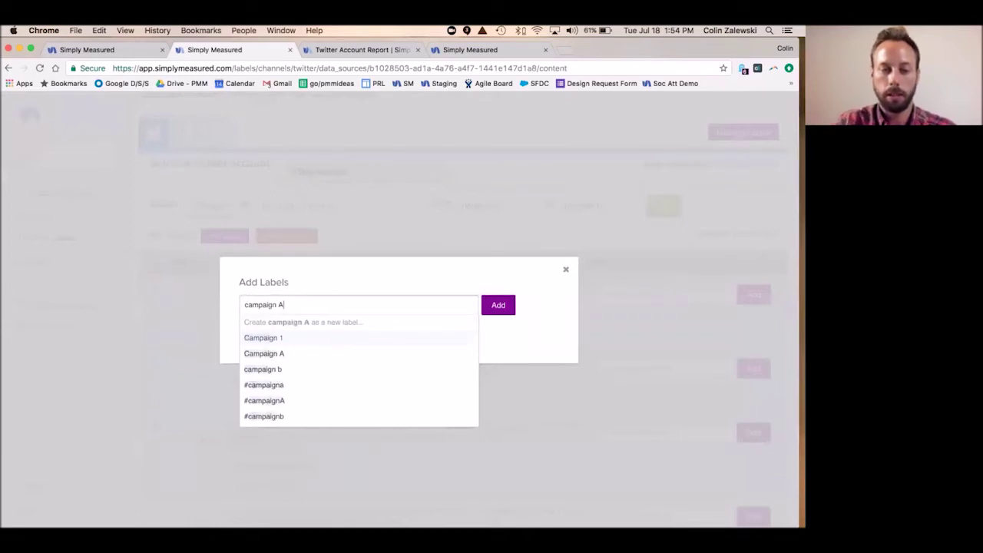
pyautogui.click(281, 354)
pyautogui.click(495, 305)
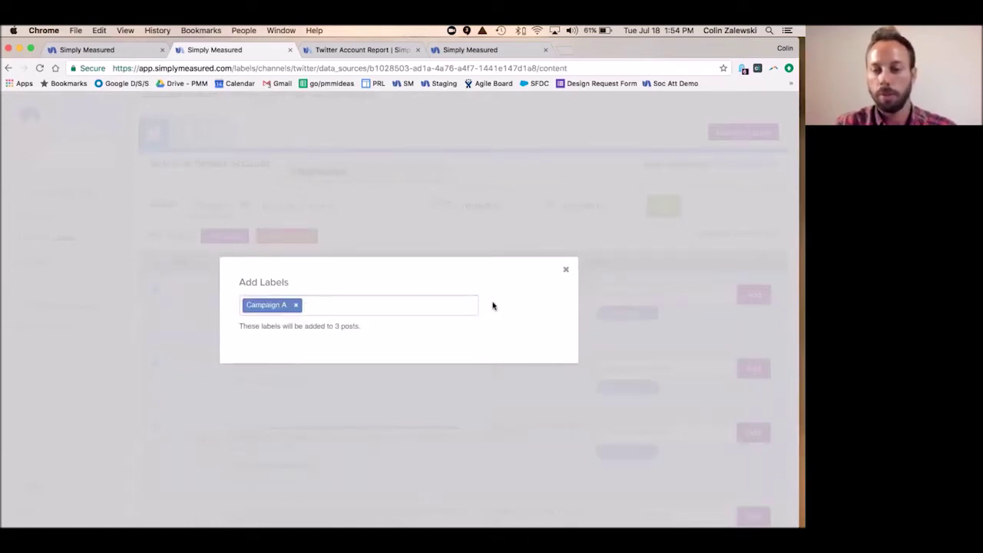
pyautogui.scroll(-1, 566, 332)
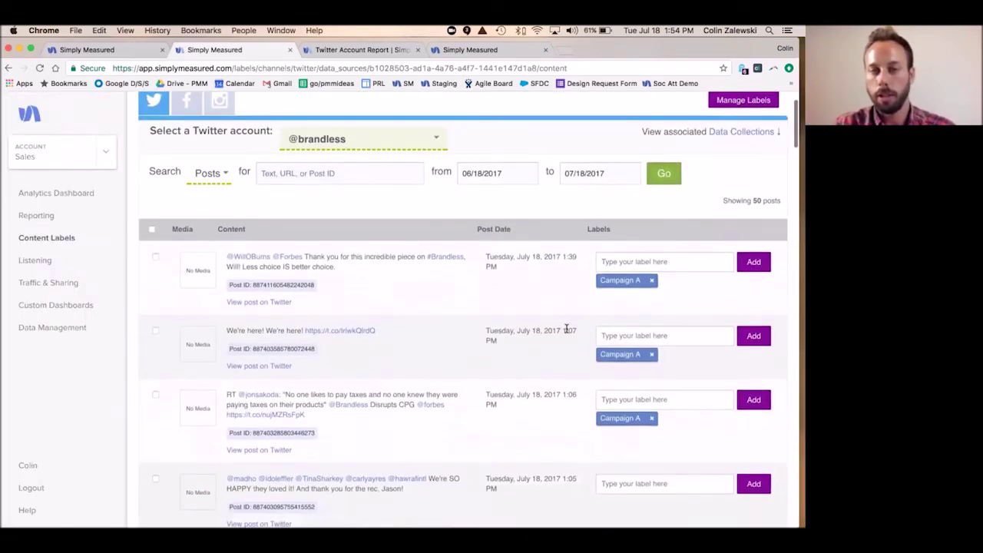
# Return to the sample Twitter Account Report and review the Total Account Followers section.
pyautogui.click(406, 51)
pyautogui.scroll(1, 344, 235)
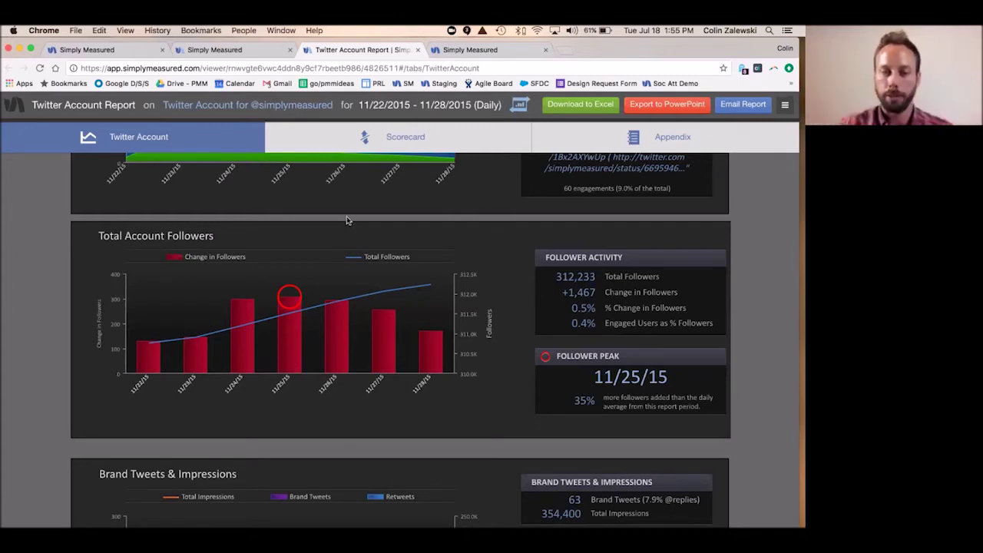
# Switch to the Conversion Tracking Funnel dashboard and examine the channel segments and the exact visits figure.
pyautogui.click(471, 51)
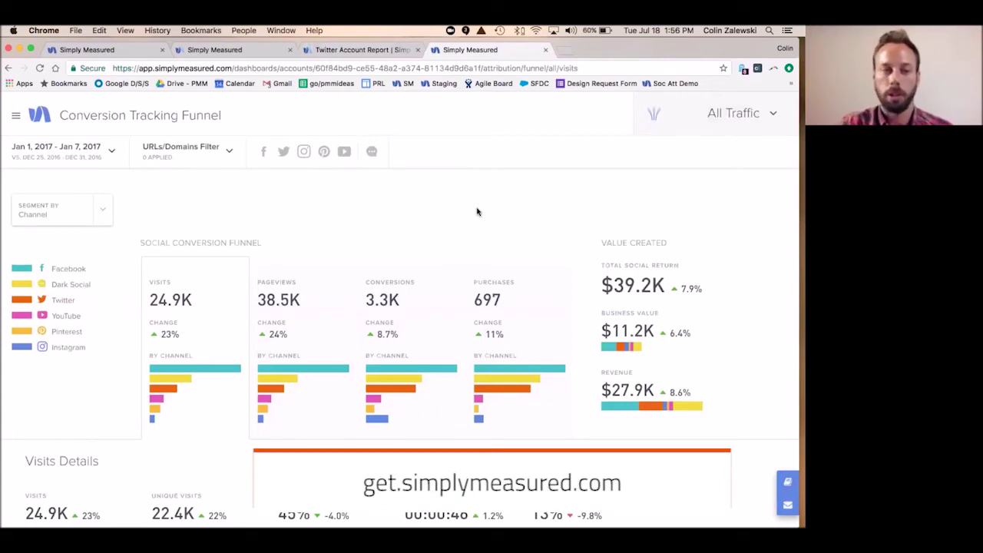
pyautogui.scroll(-1, 476, 212)
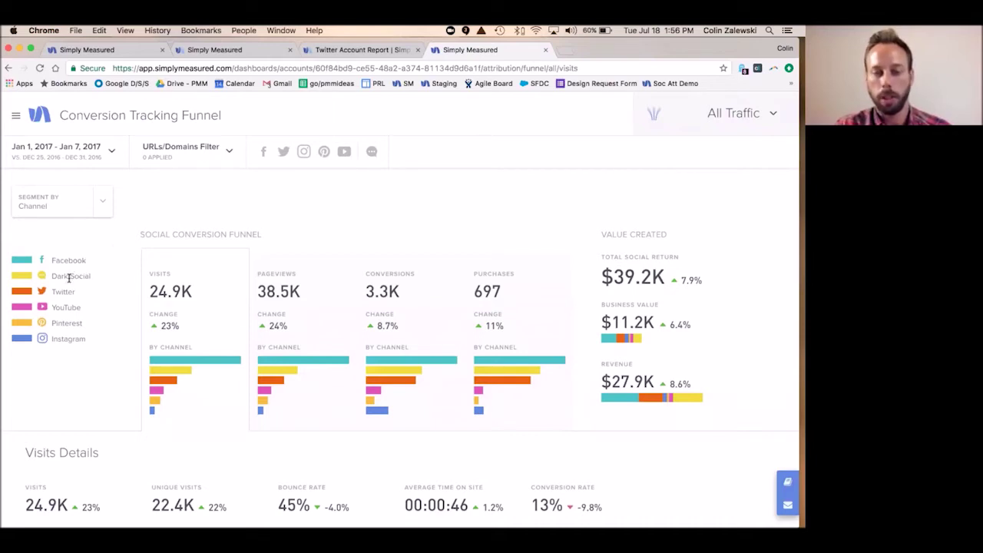
pyautogui.moveTo(164, 288)
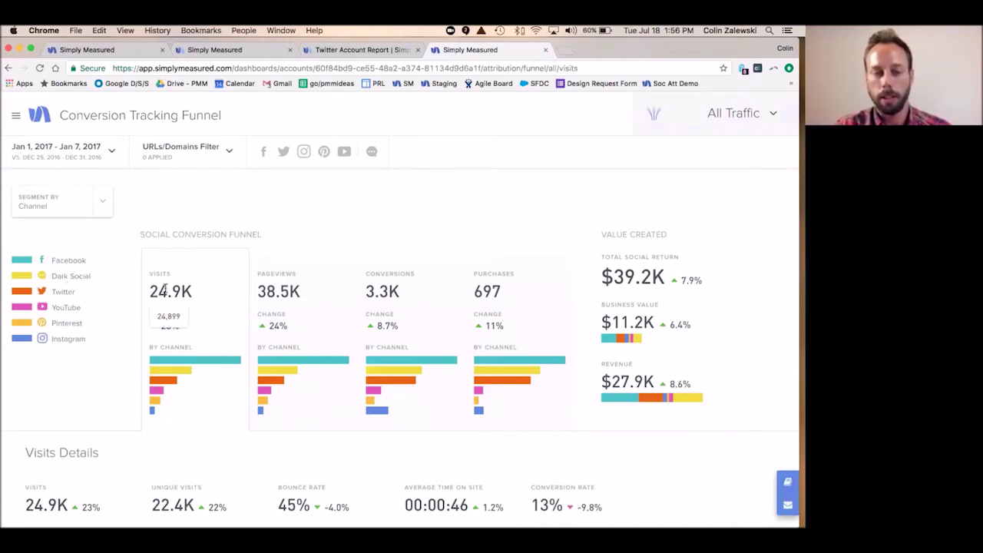
# Examine the pageviews, conversions and purchases stages of the social conversion funnel, including the exact conversions figure.
pyautogui.moveTo(263, 300)
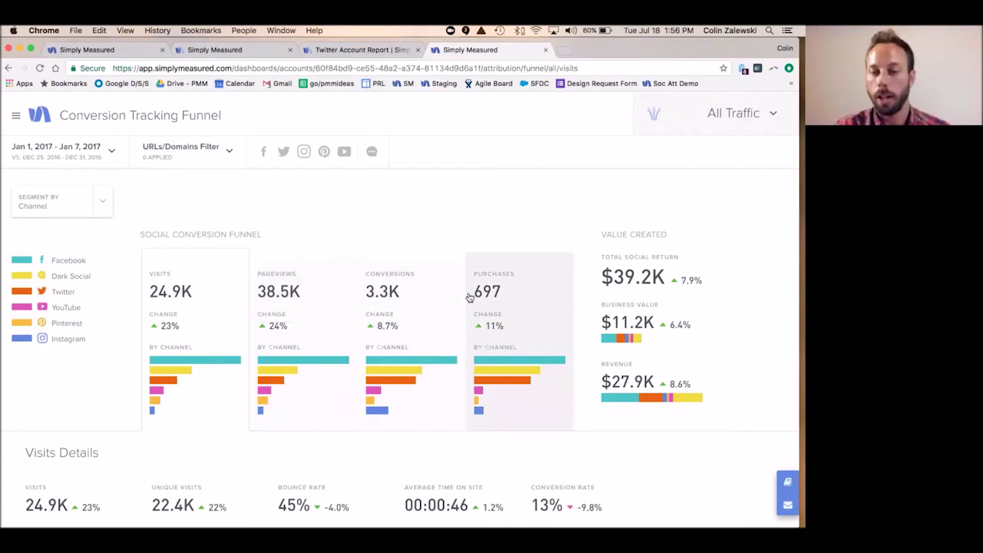
pyautogui.moveTo(440, 297)
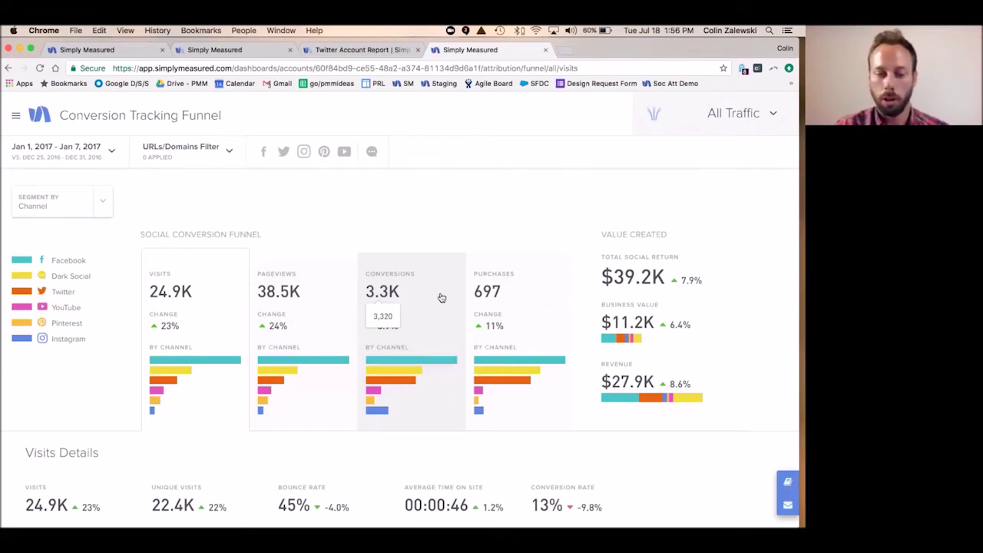
pyautogui.scroll(-2, 441, 297)
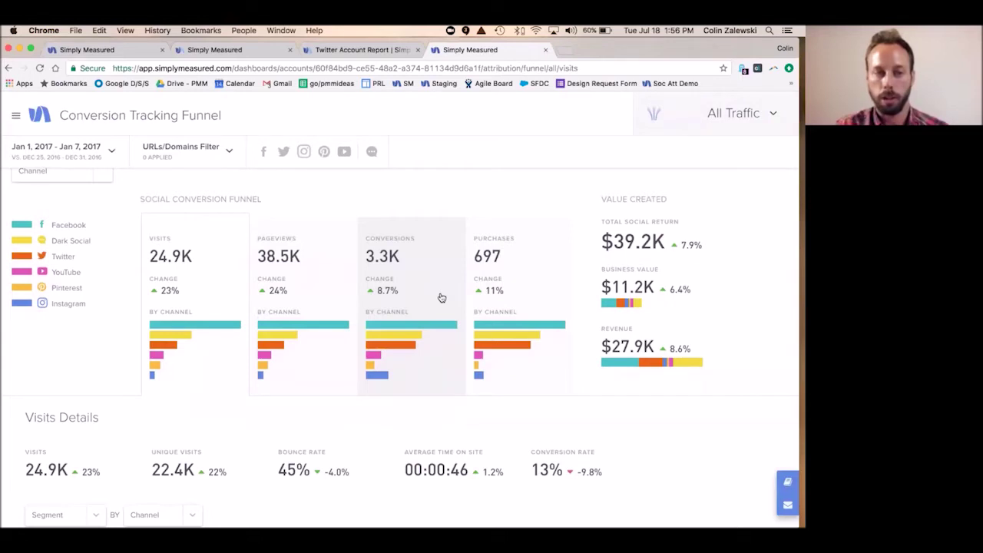
pyautogui.scroll(2, 441, 298)
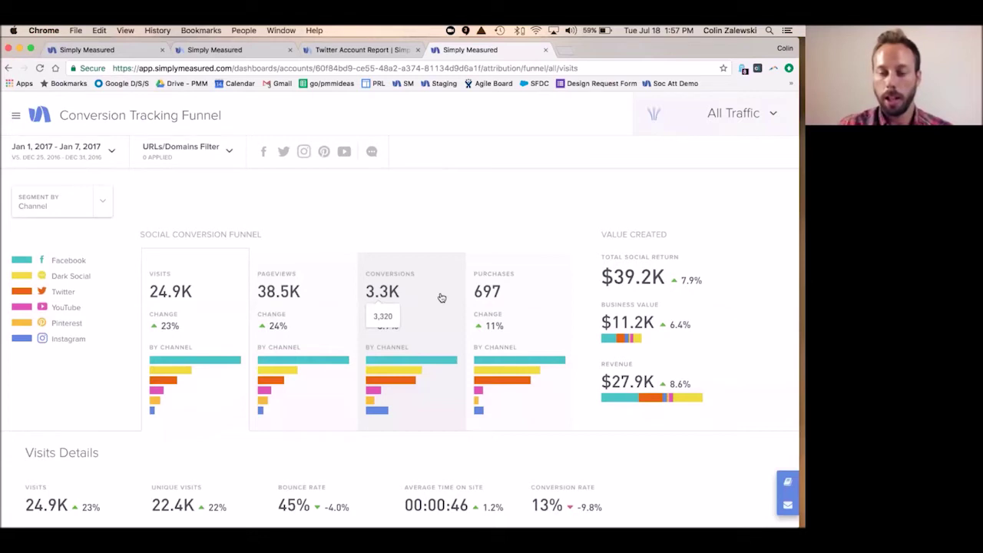
# Open the Garmentory website in a new browser tab, dismiss the mailing list sign-up and look over the homepage.
pyautogui.click(568, 52)
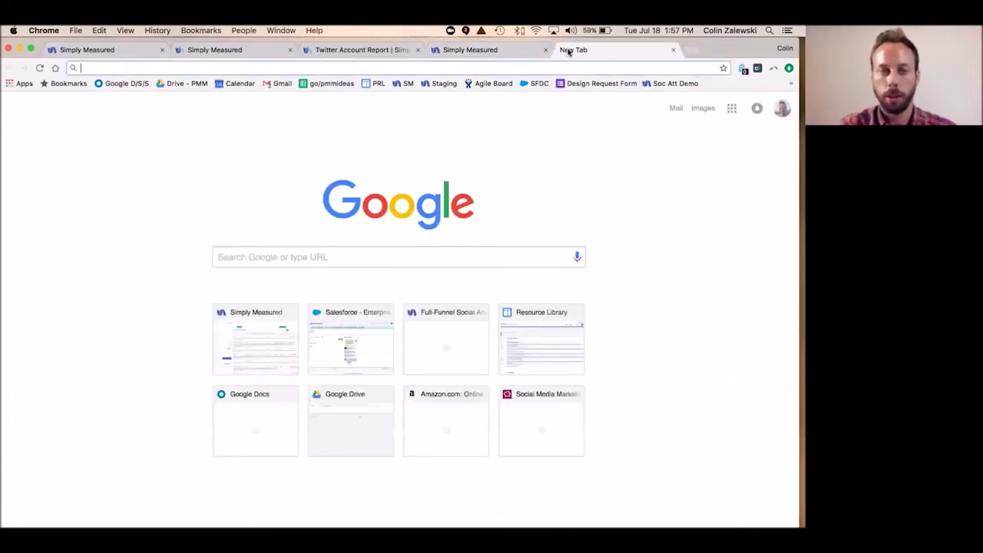
pyautogui.write('gar')
pyautogui.press('Return')
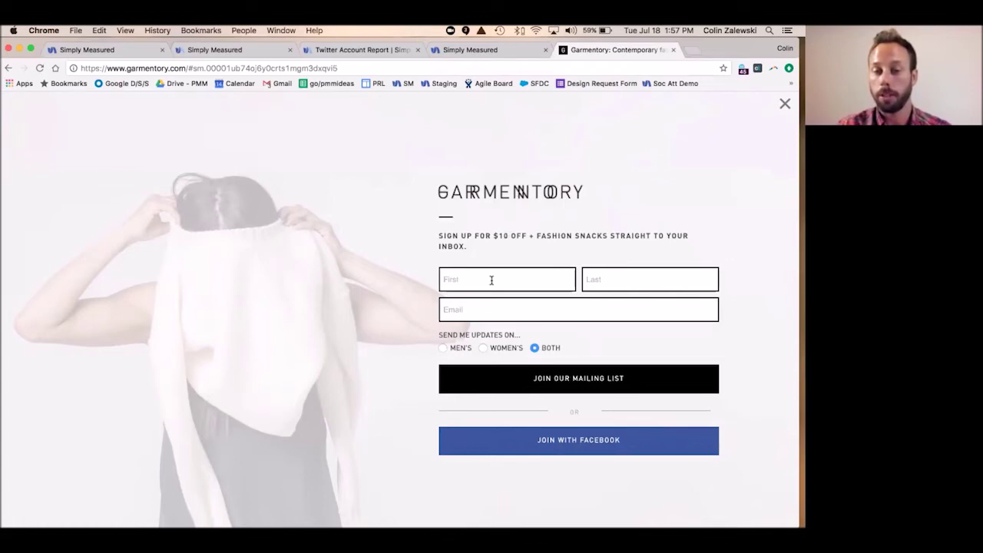
pyautogui.click(785, 103)
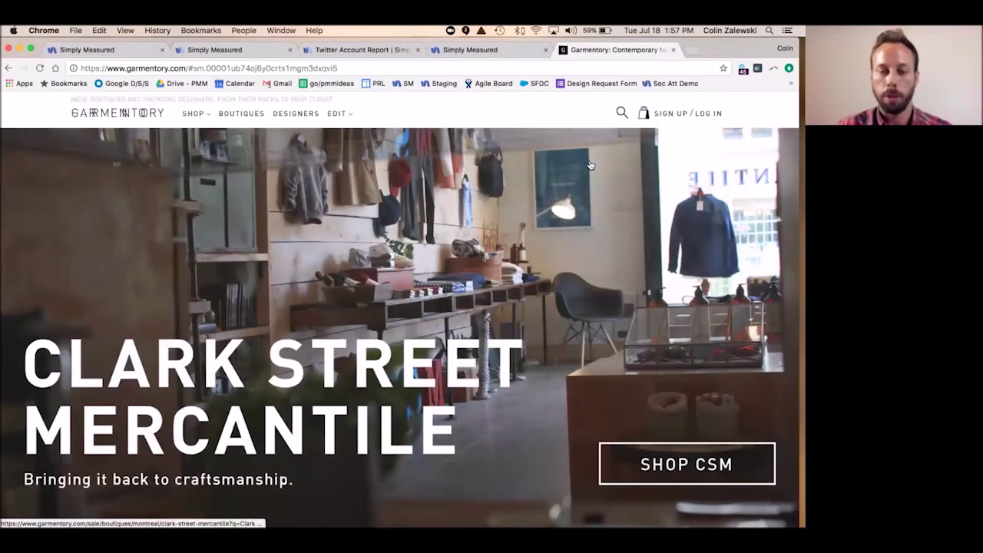
pyautogui.scroll(-2, 536, 188)
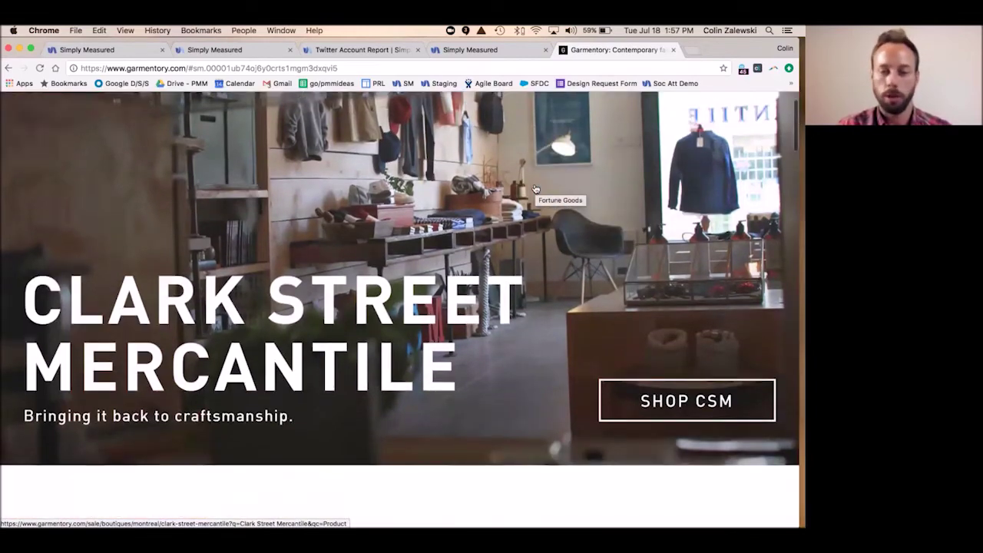
pyautogui.scroll(-2, 536, 188)
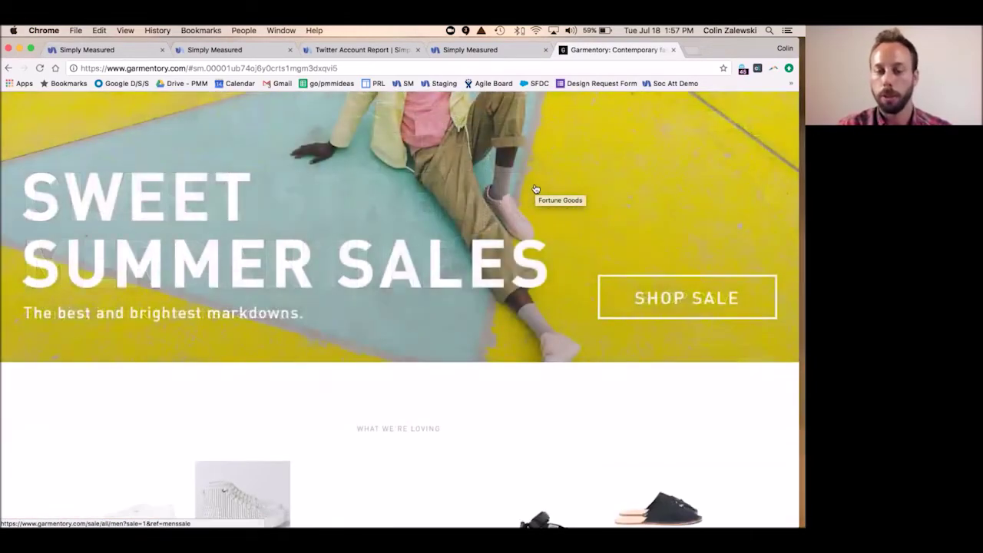
pyautogui.scroll(4, 536, 188)
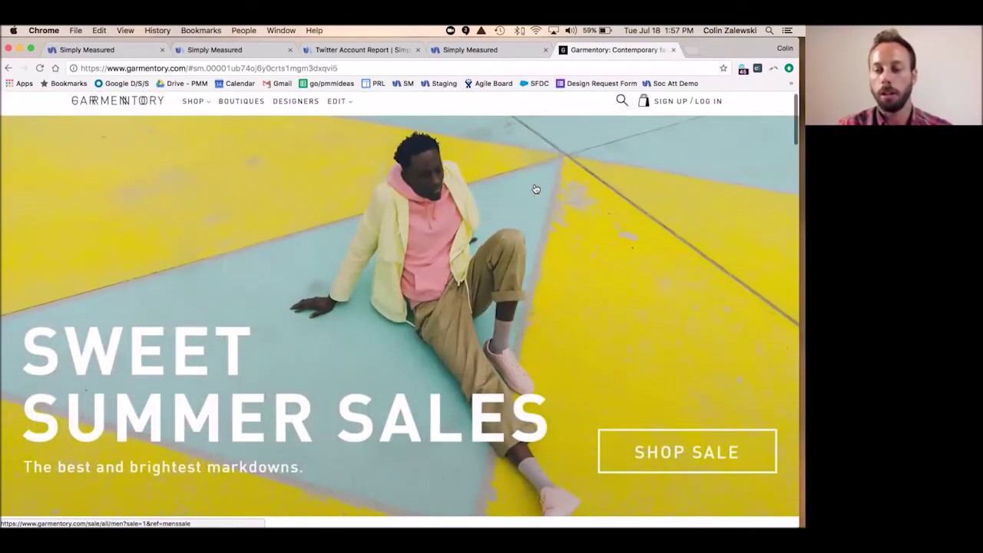
pyautogui.scroll(1, 535, 188)
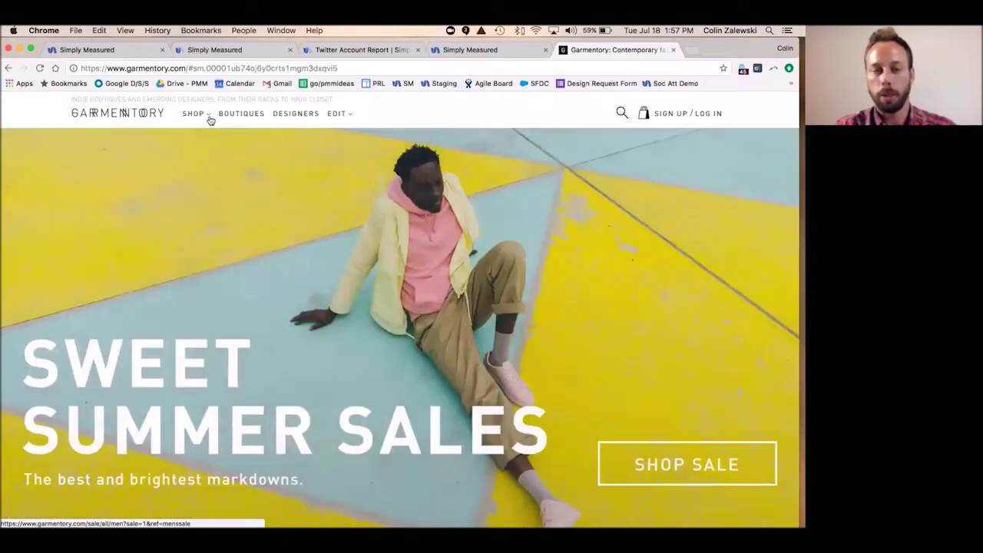
# Open Garmentory's menswear shoes and sneakers category and copy the page's full URL.
pyautogui.moveTo(210, 119)
pyautogui.click(207, 157)
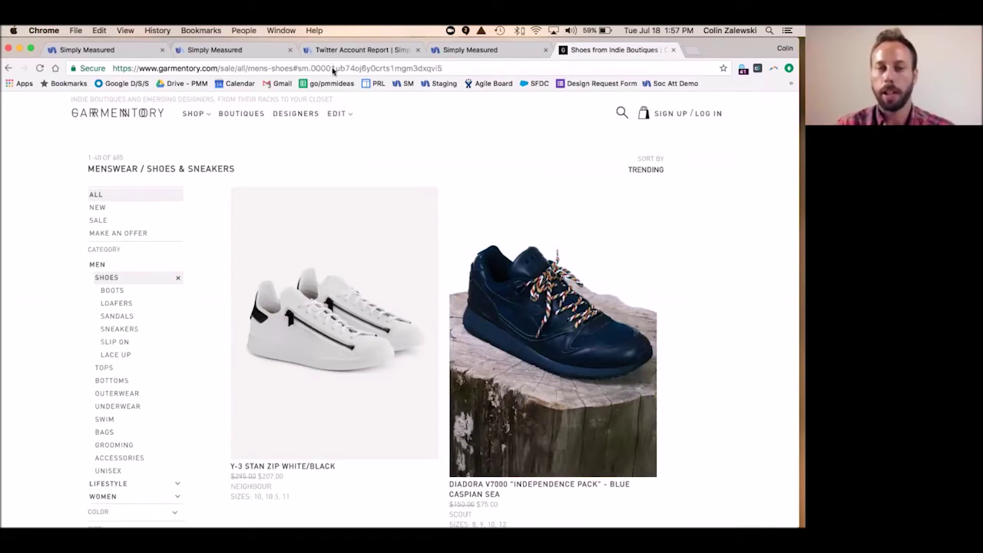
pyautogui.click(334, 68)
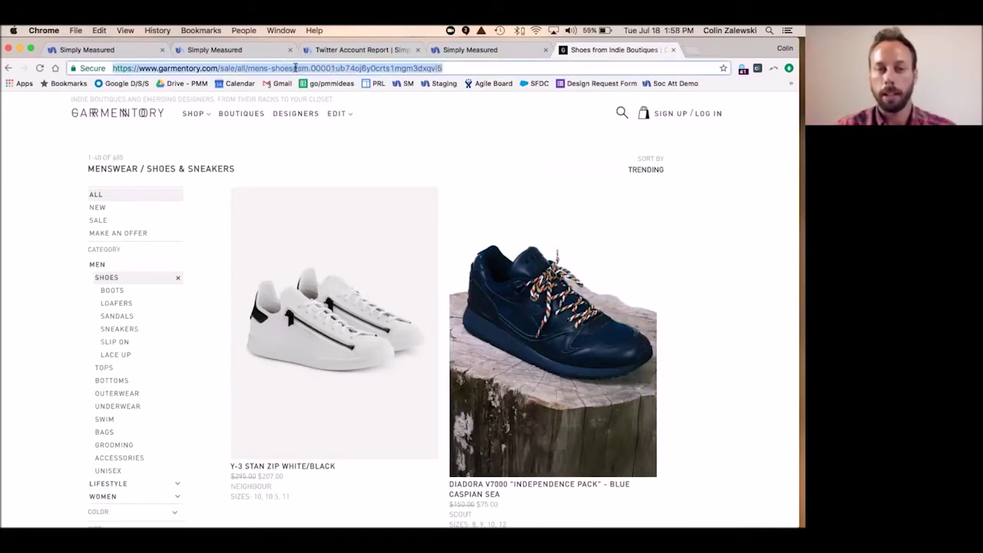
pyautogui.click(296, 68)
pyautogui.moveTo(296, 68); pyautogui.dragTo(355, 61)
pyautogui.tripleClick(351, 66)
pyautogui.rightClick(350, 66)
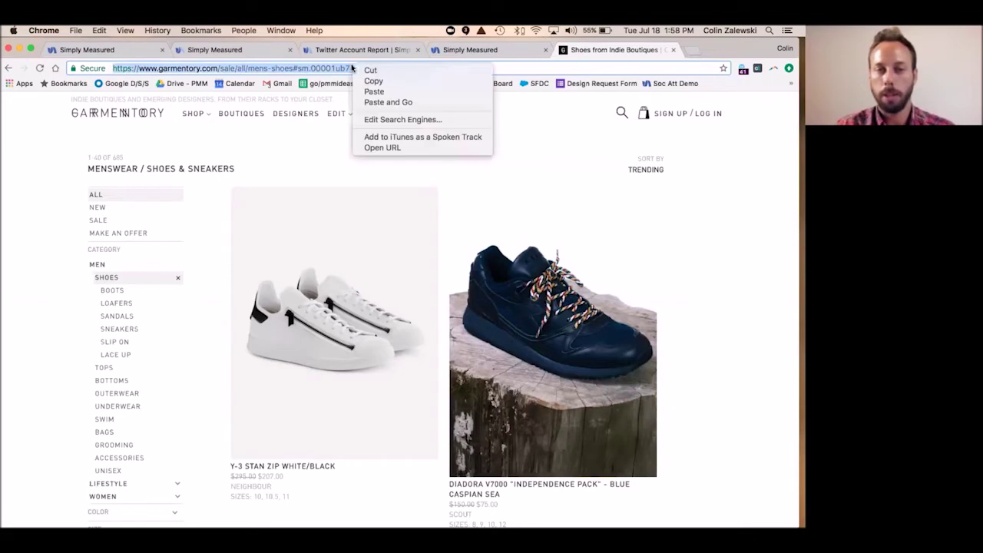
pyautogui.click(369, 83)
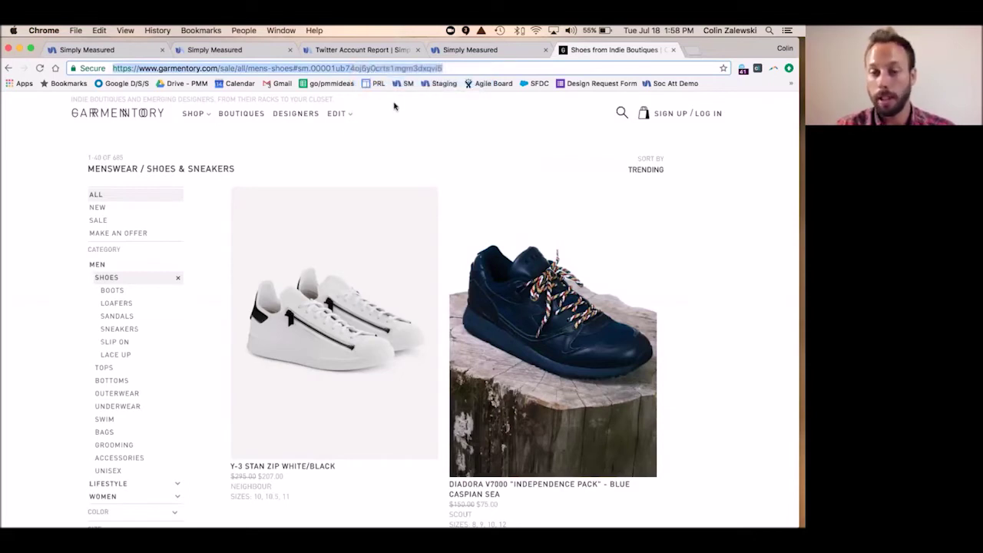
pyautogui.click(394, 106)
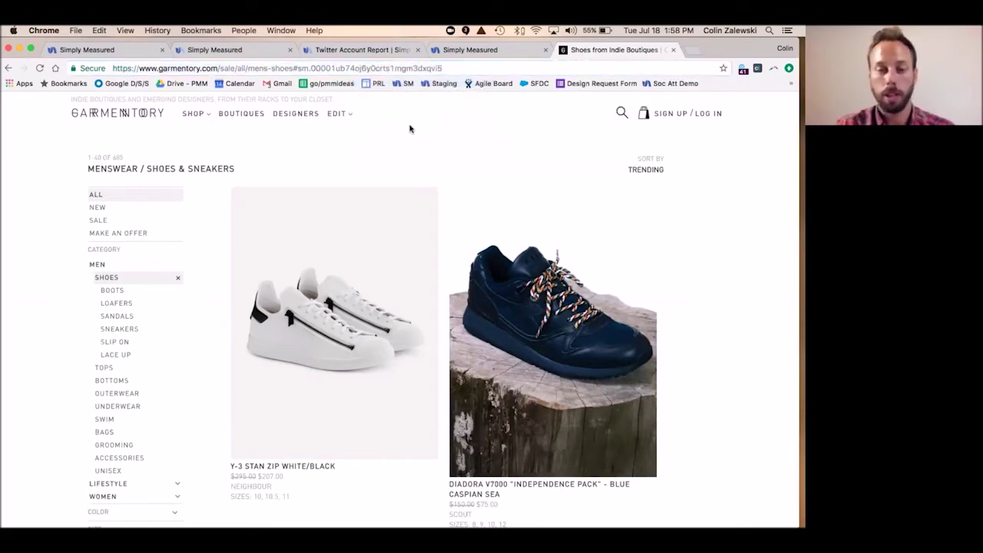
# Return to the Conversion Tracking Funnel dashboard and change the traffic view to Earned Shares.
pyautogui.click(498, 52)
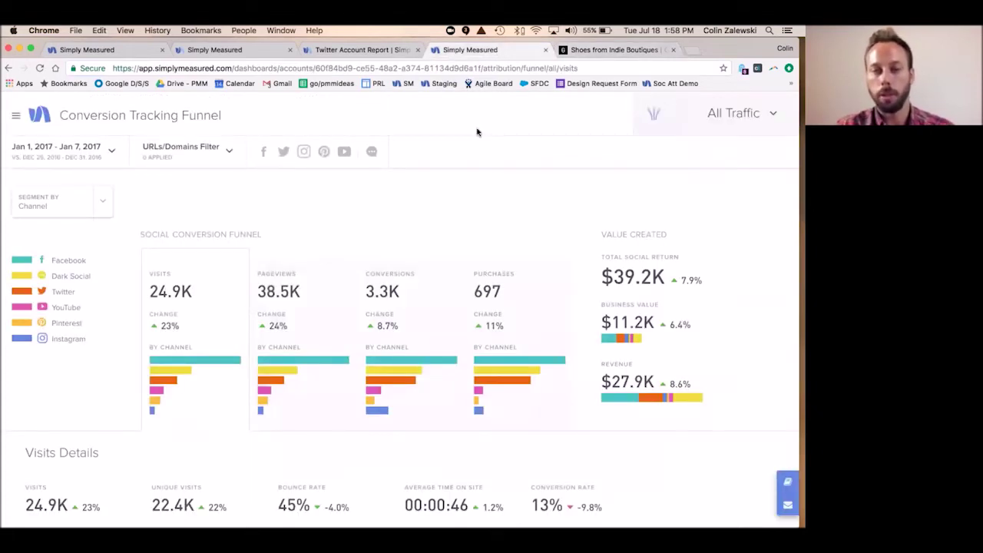
pyautogui.click(705, 119)
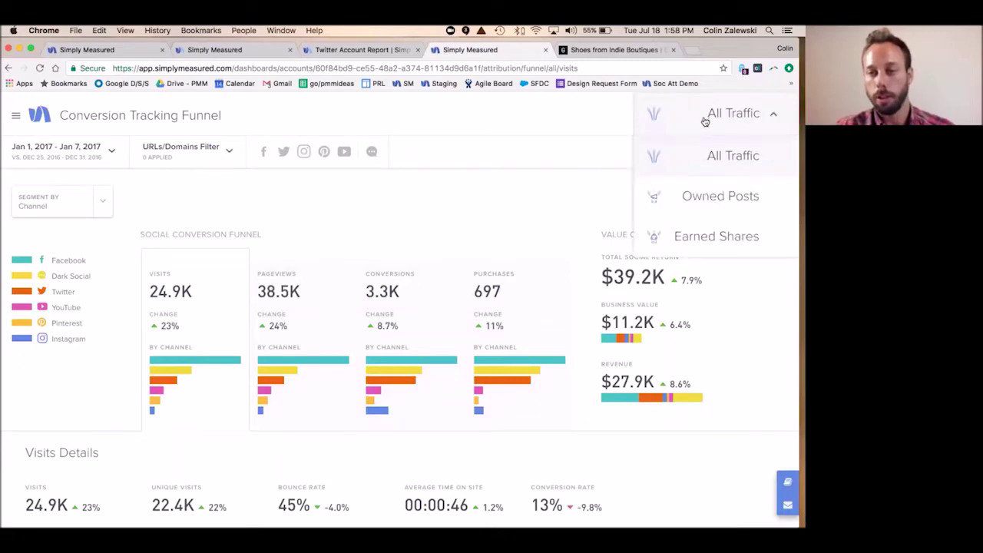
pyautogui.click(687, 236)
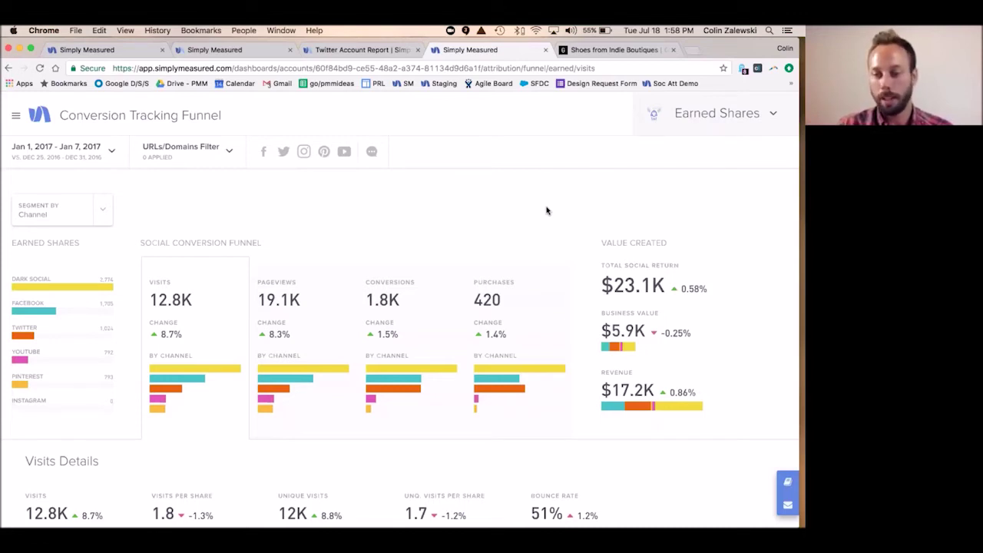
# Go back to Garmentory, open the Diadora V7000 "Independence Pack" product page and copy its full URL.
pyautogui.click(604, 51)
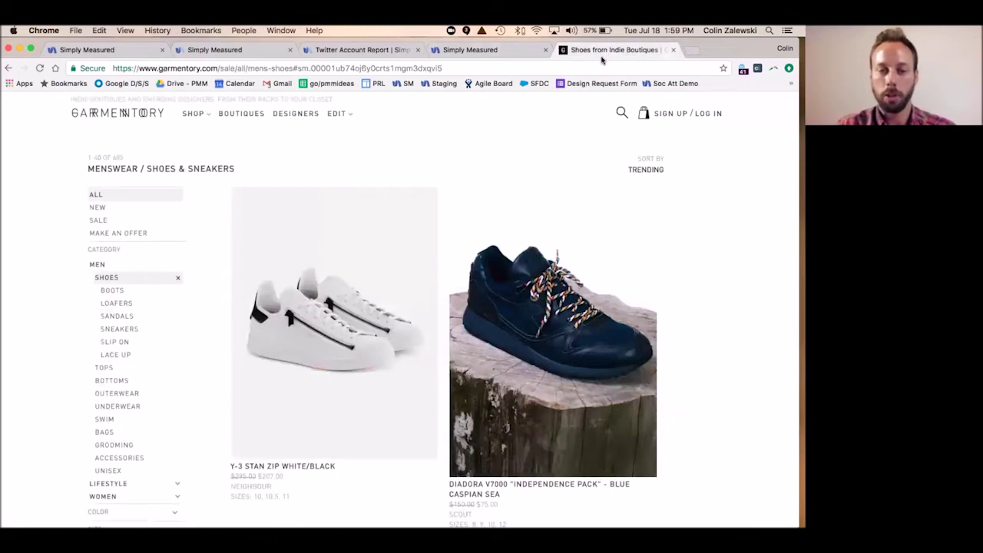
pyautogui.click(487, 192)
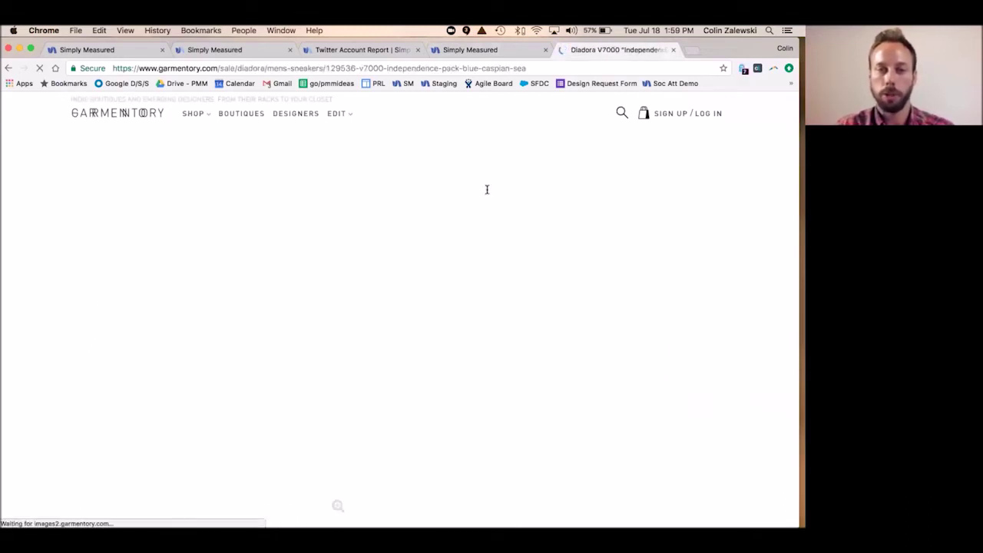
pyautogui.click(516, 69)
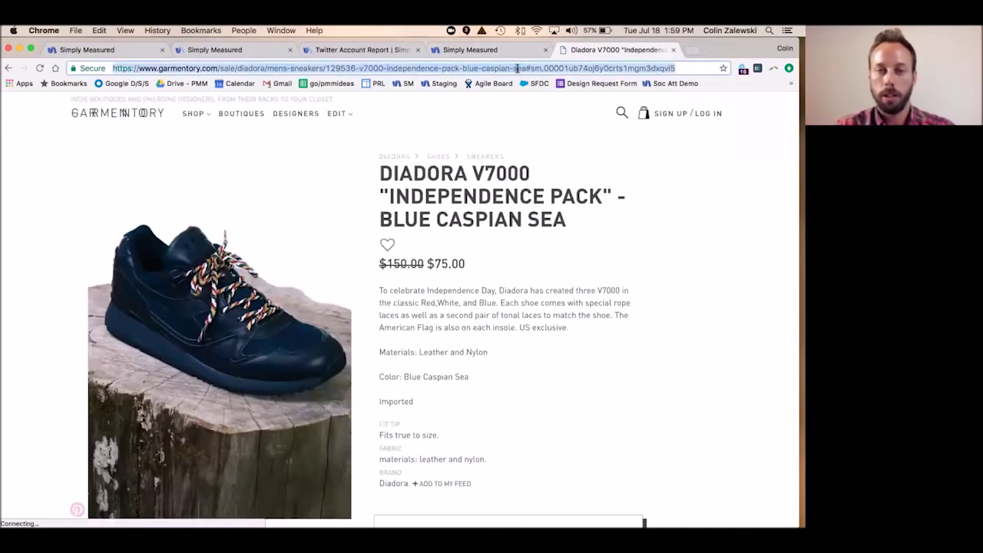
pyautogui.rightClick(517, 71)
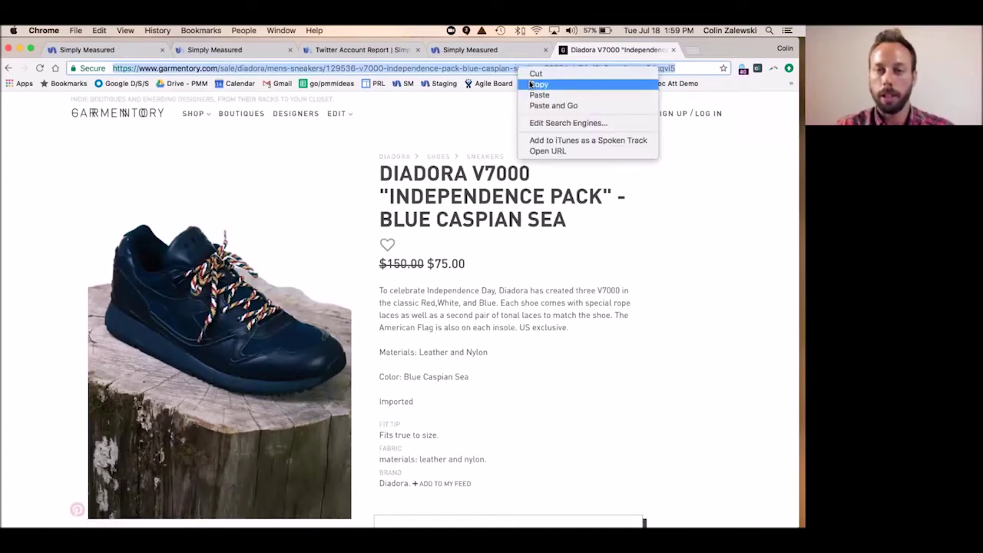
pyautogui.click(535, 84)
pyautogui.click(518, 115)
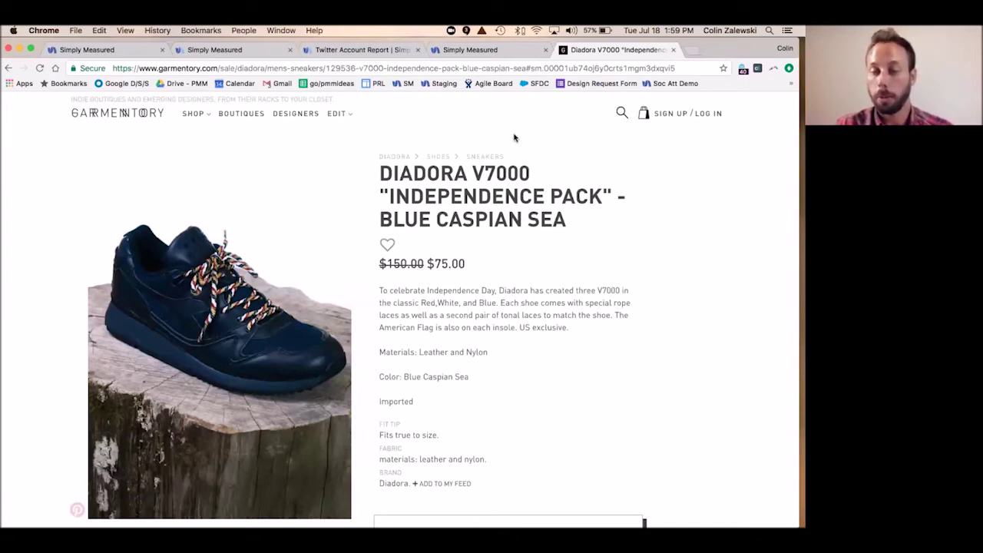
# Return to the Earned Shares funnel, show the Conversions stage and limit its details to Sweepstakes for Maui.
pyautogui.click(485, 56)
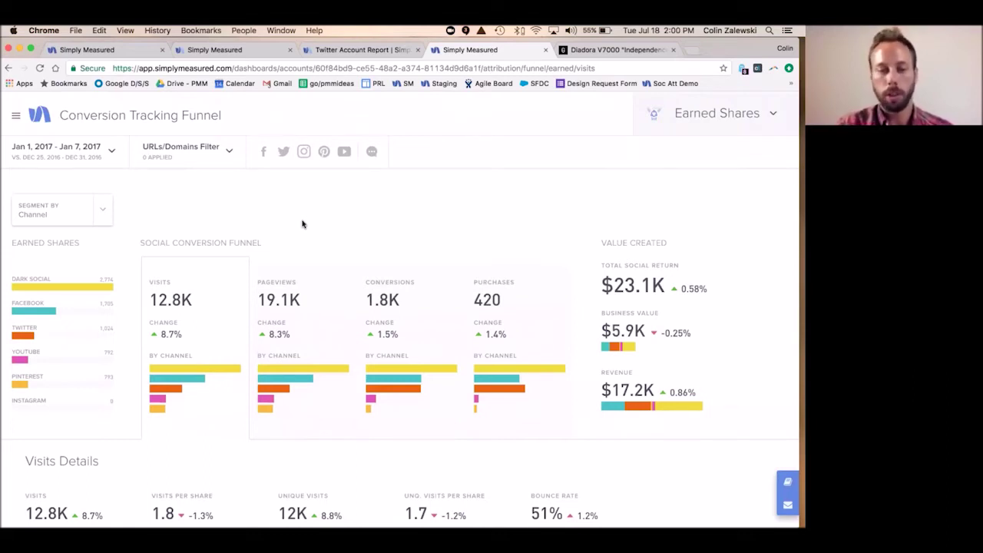
pyautogui.scroll(-1, 302, 224)
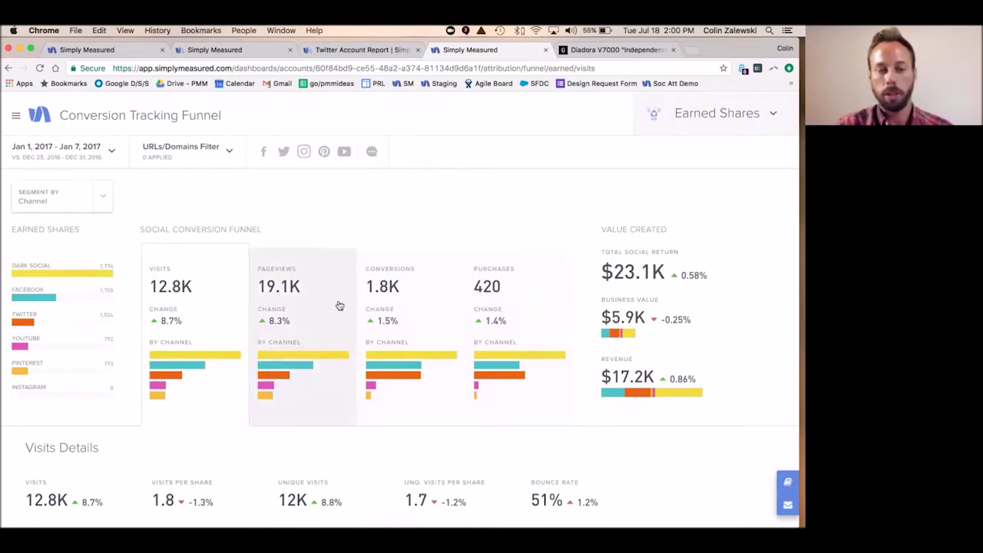
pyautogui.click(443, 290)
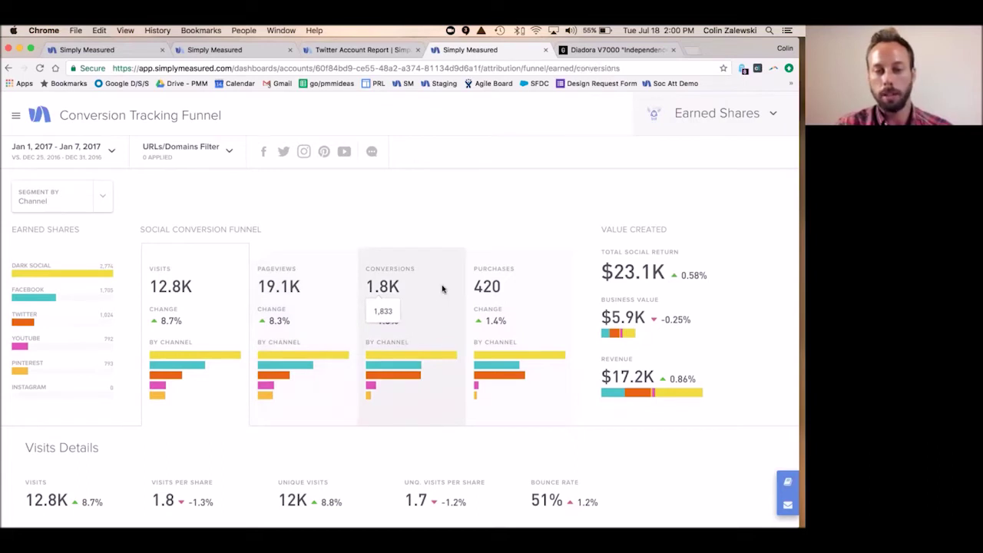
pyautogui.scroll(-5, 442, 288)
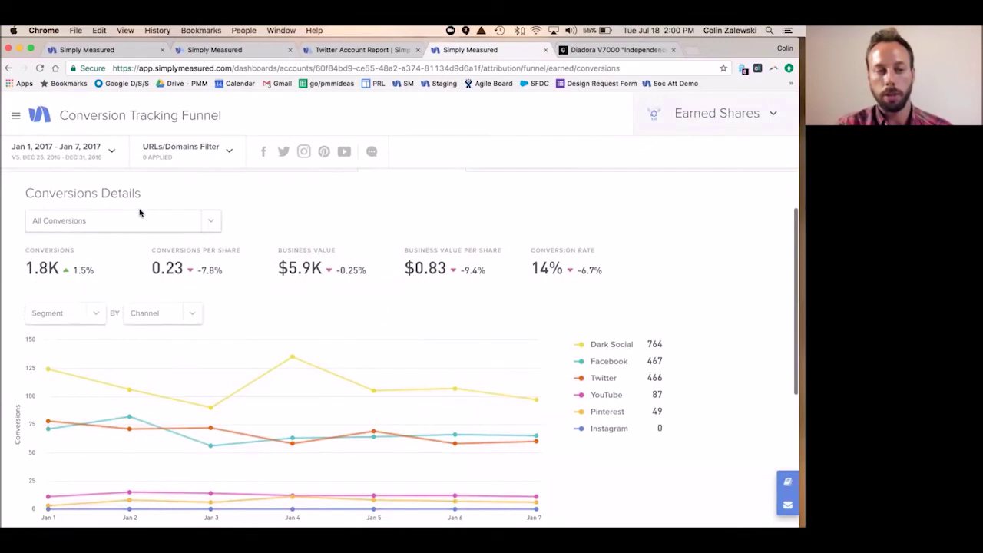
pyautogui.click(138, 223)
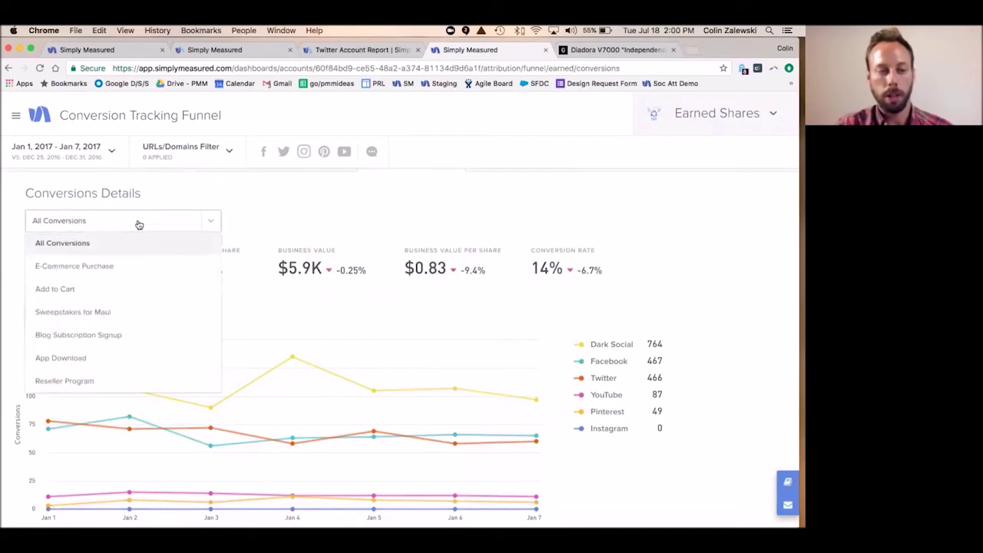
pyautogui.click(119, 311)
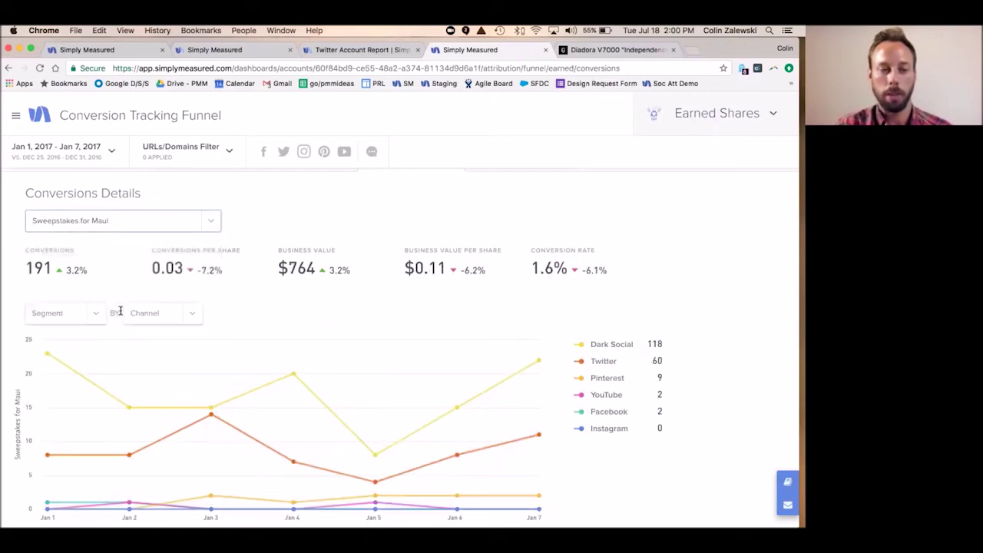
# Review the Sweepstakes for Maui trend chart, then break the table down by URLs and examine each page's earned shares and visits.
pyautogui.scroll(-3, 269, 306)
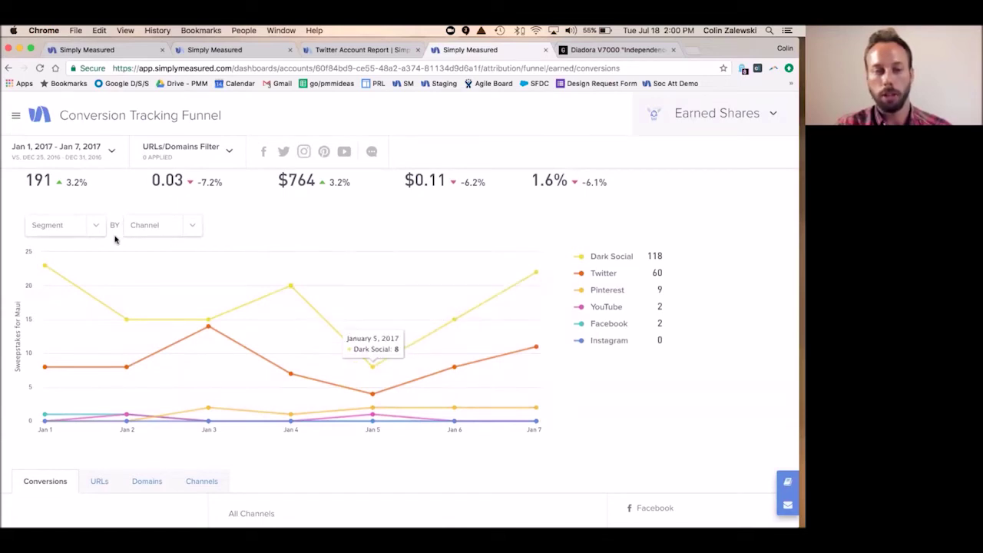
pyautogui.scroll(-5, 277, 283)
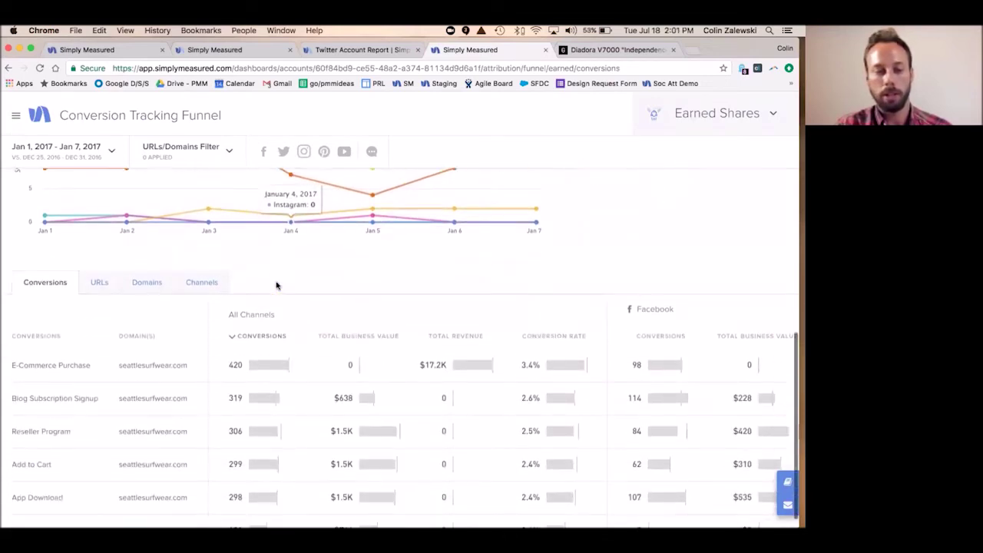
pyautogui.click(100, 266)
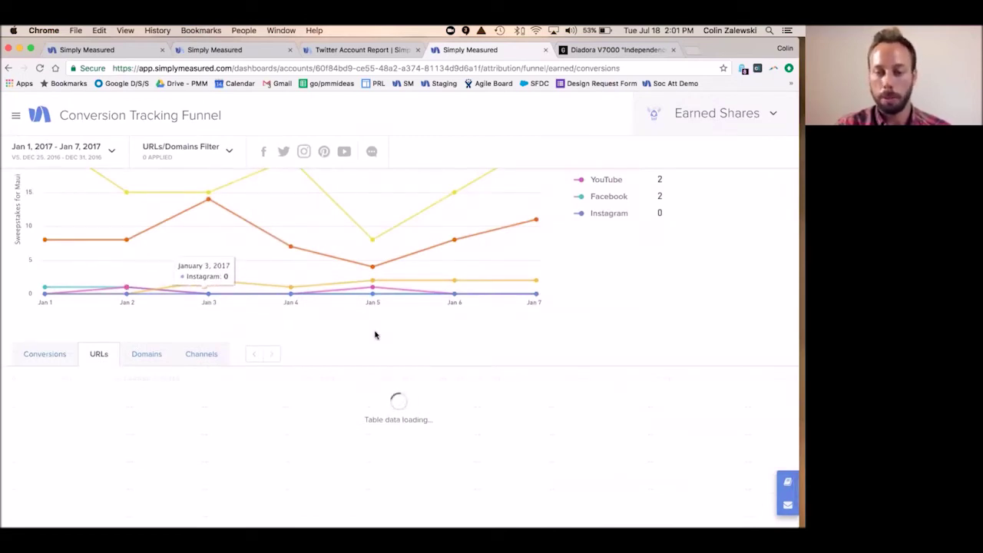
pyautogui.scroll(-3, 375, 334)
pyautogui.scroll(-2, 375, 334)
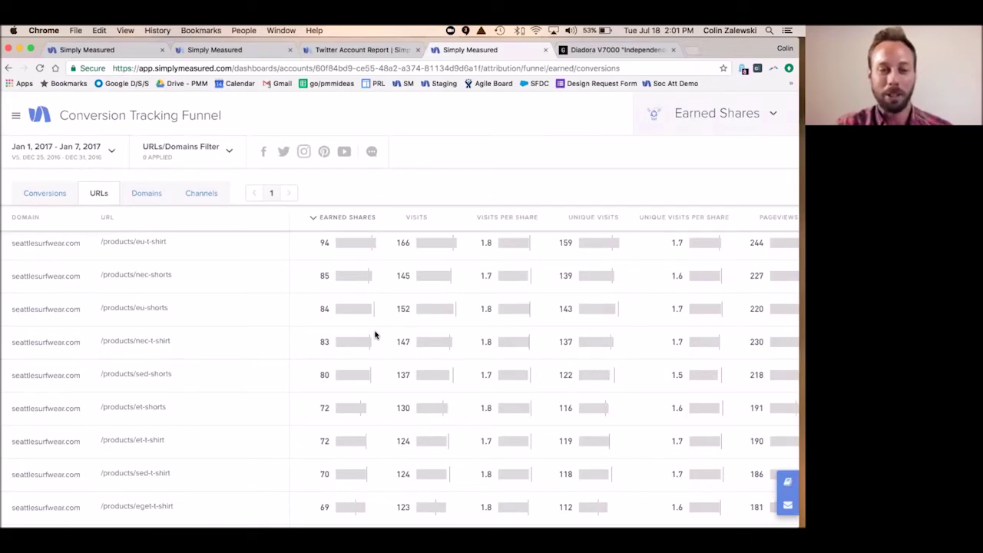
pyautogui.scroll(1, 376, 334)
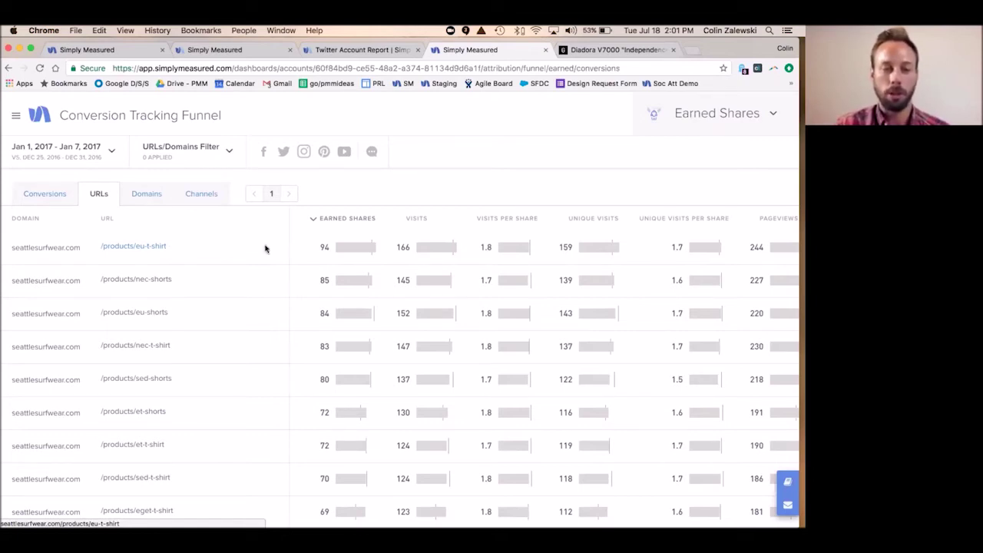
# Examine the URL table's pageview, time on site, bounce rate and conversion metrics, then sort the pages by Conversions.
pyautogui.hscroll(5, 427, 268)
pyautogui.hscroll(10, 428, 268)
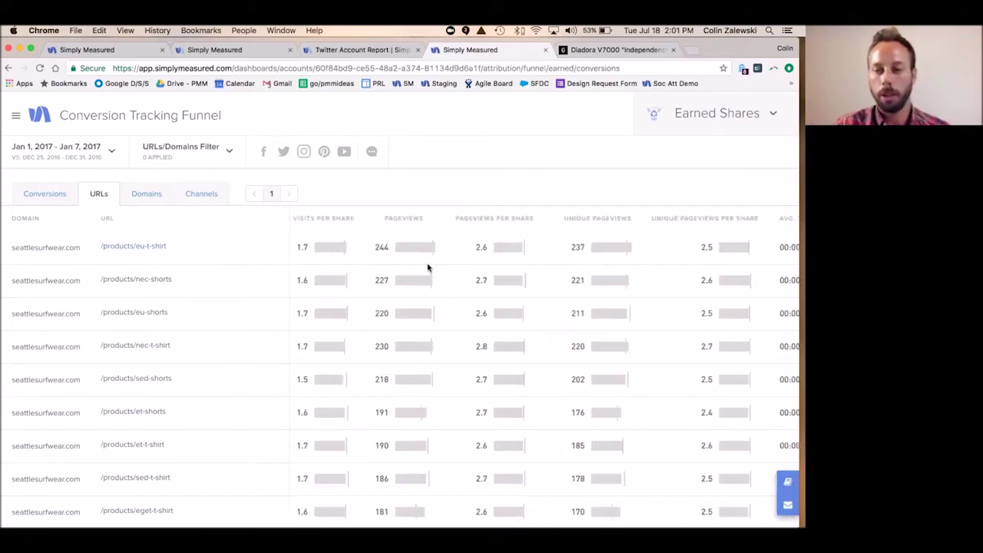
pyautogui.hscroll(5, 430, 266)
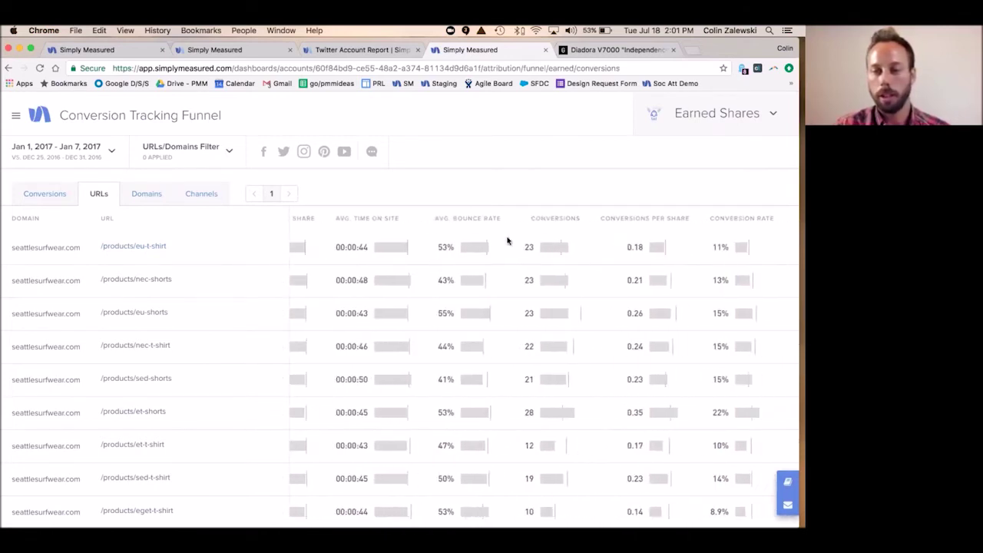
pyautogui.click(548, 219)
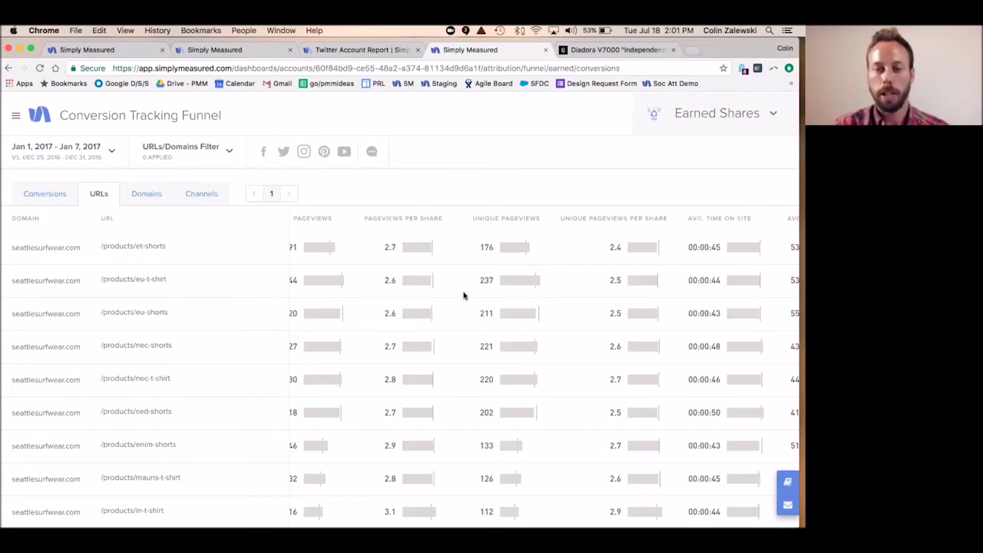
# Review the visit and share metrics of the URLs ranked by conversions, then sort the table by Earned Shares again.
pyautogui.hscroll(-6, 464, 296)
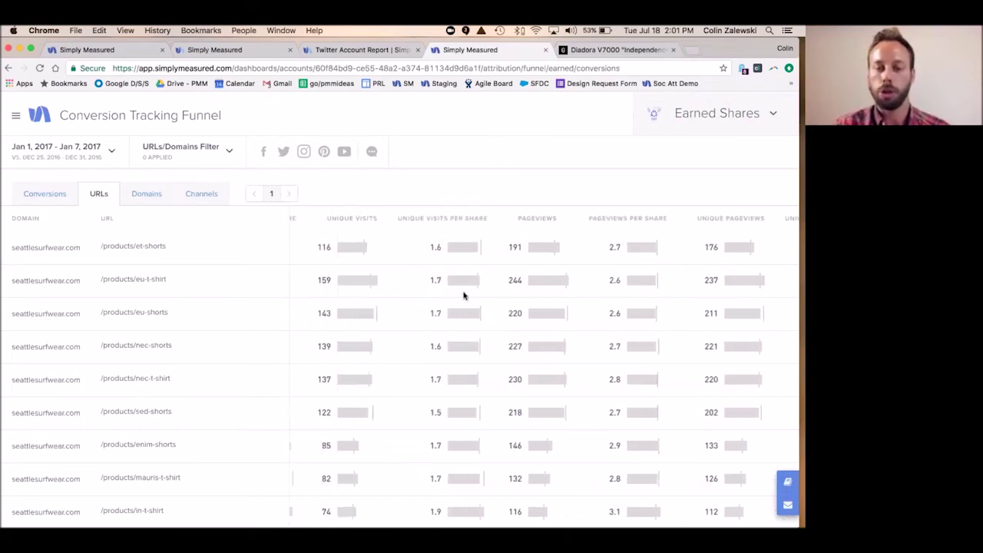
pyautogui.hscroll(-3, 464, 296)
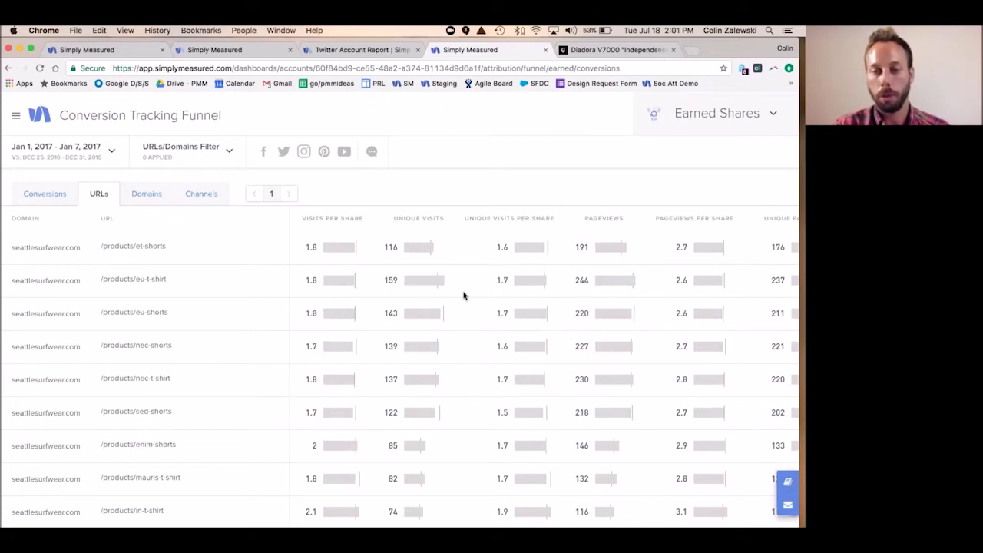
pyautogui.hscroll(-5, 464, 295)
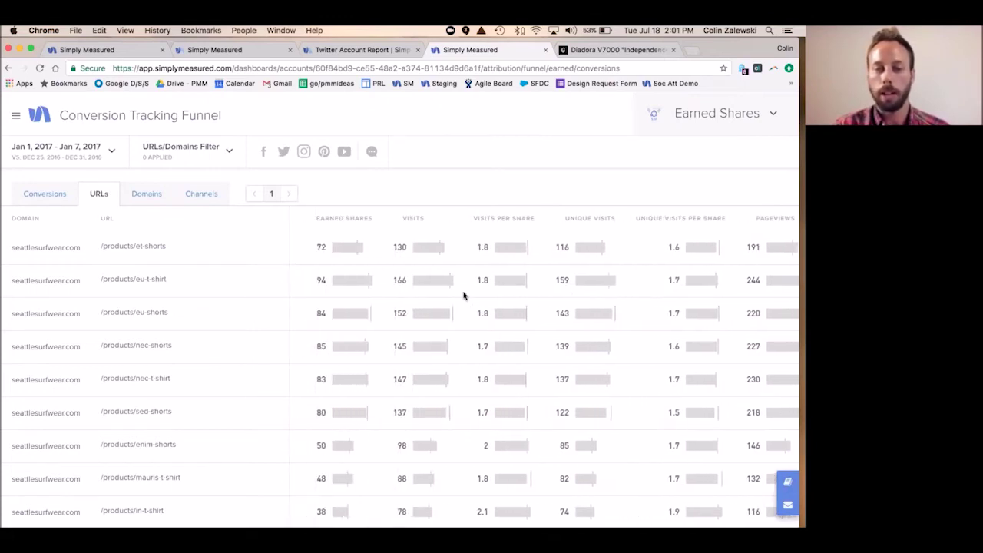
pyautogui.click(370, 222)
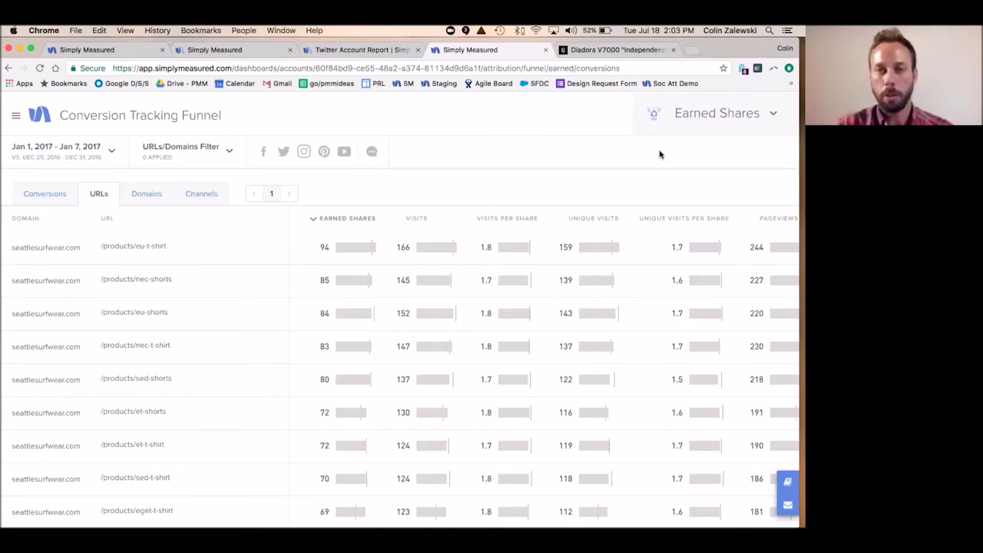
# Change the funnel's traffic view to Owned Posts and examine the business value and revenue under Value Created.
pyautogui.click(724, 110)
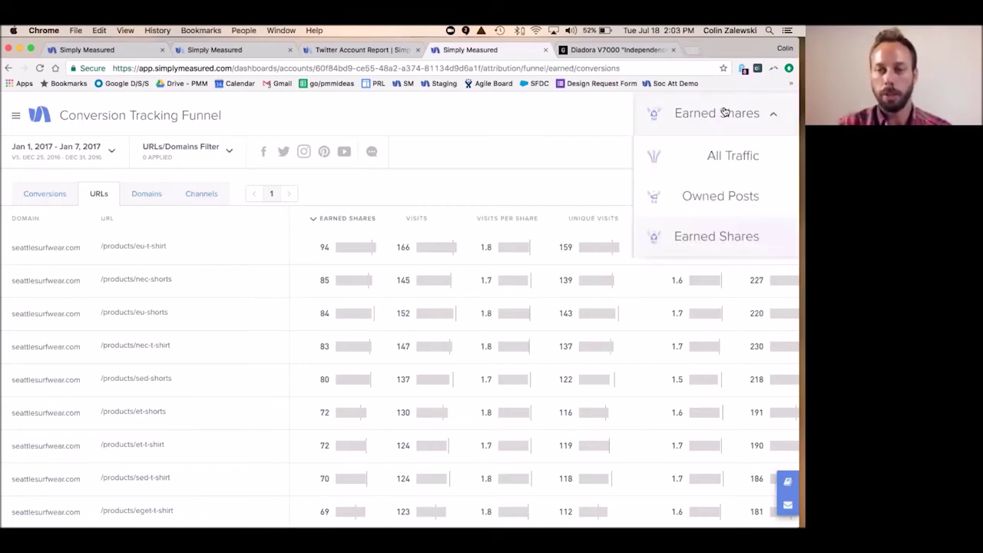
pyautogui.click(705, 195)
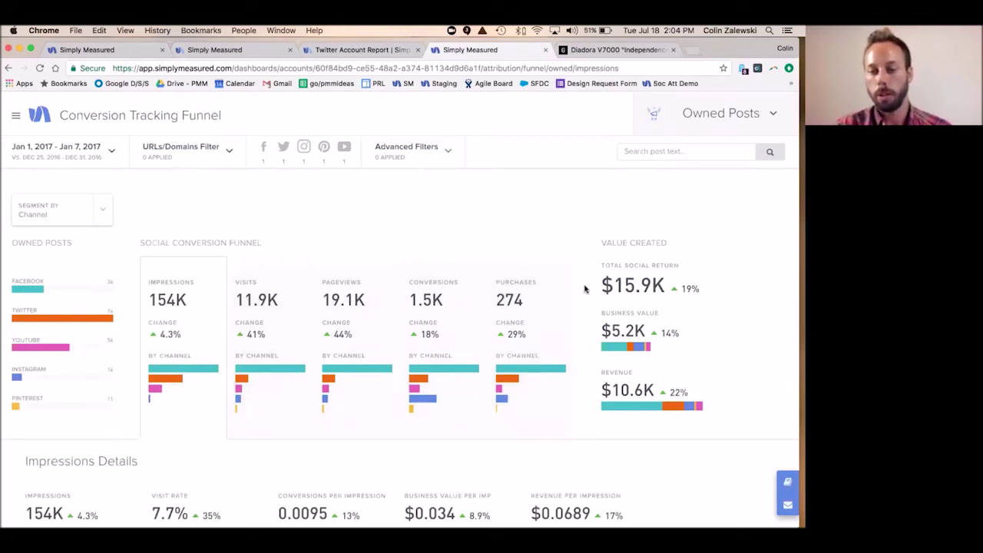
pyautogui.moveTo(602, 385)
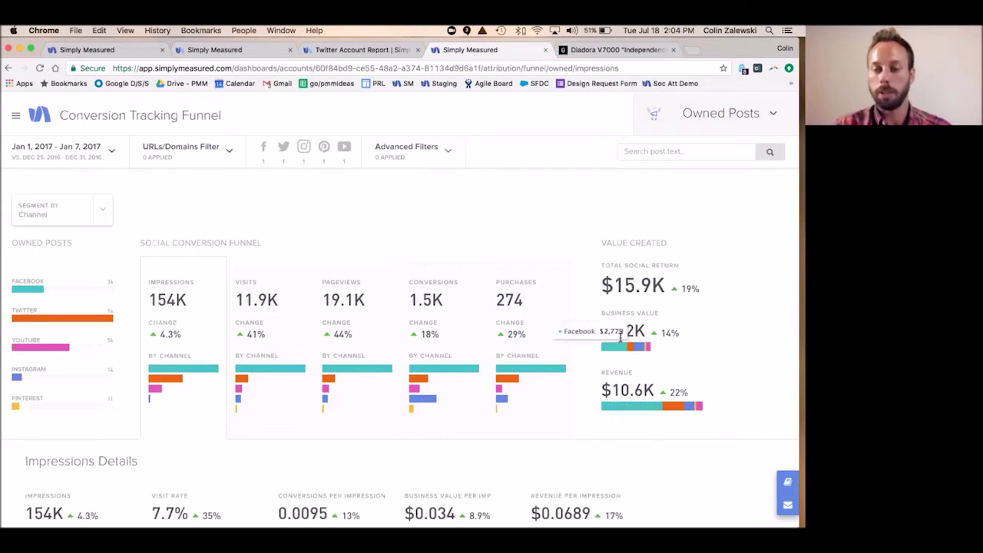
pyautogui.moveTo(623, 331)
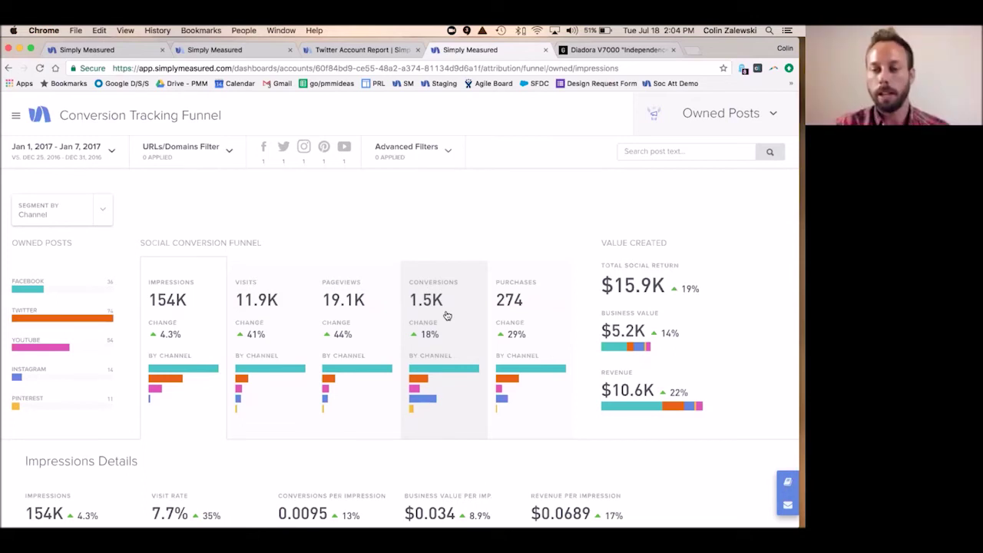
pyautogui.moveTo(607, 346)
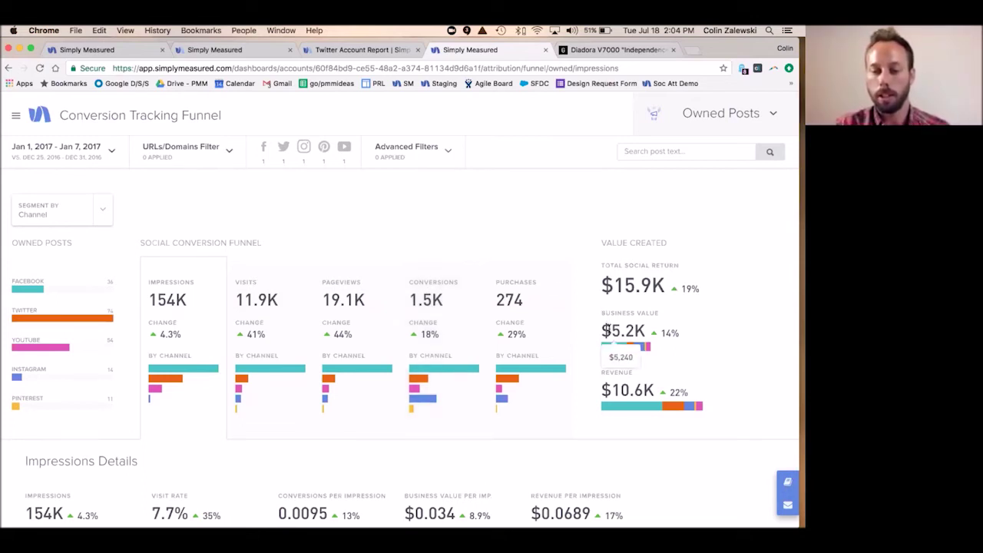
pyautogui.scroll(-2, 607, 346)
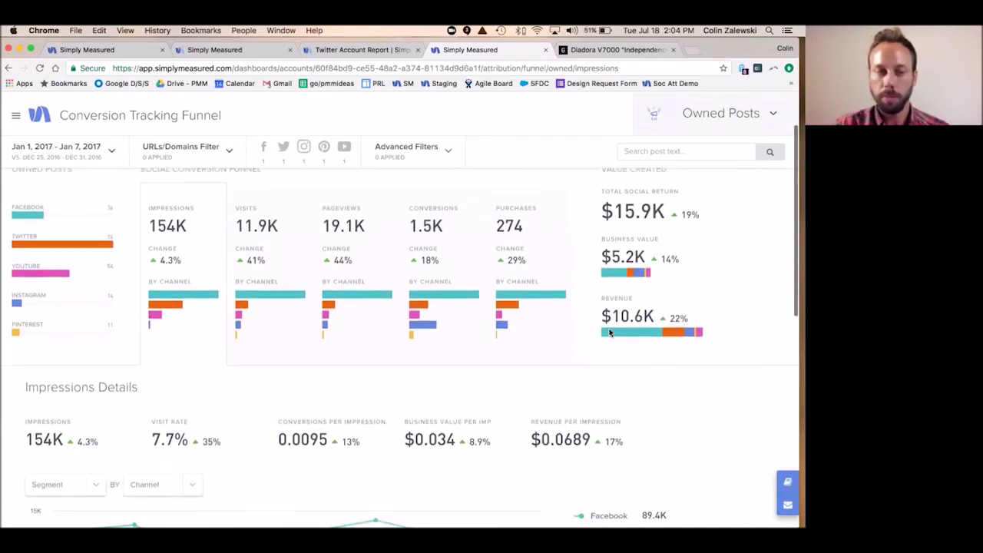
# Open the Comparative analysis under Traffic & Sharing and change its traffic view to Owned Posts.
pyautogui.click(16, 115)
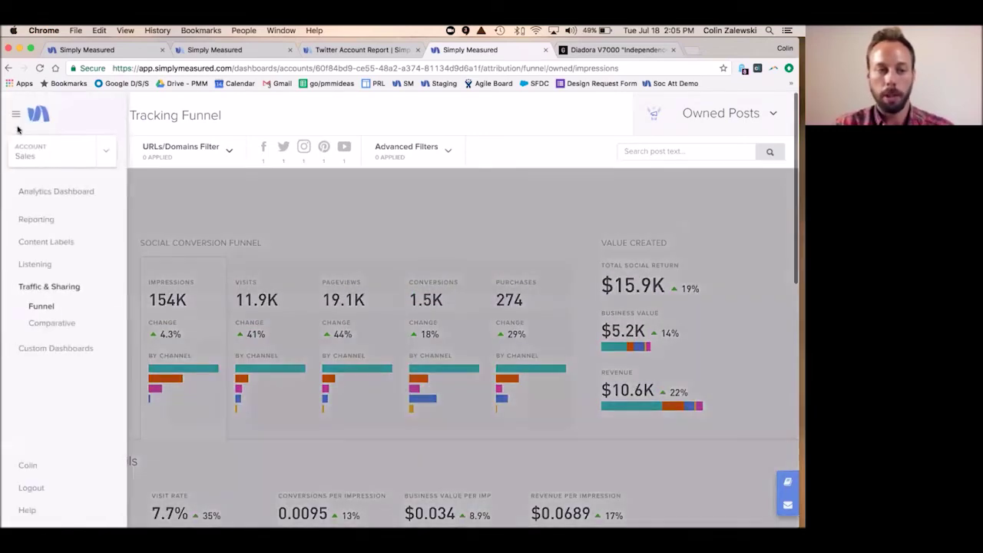
pyautogui.click(53, 324)
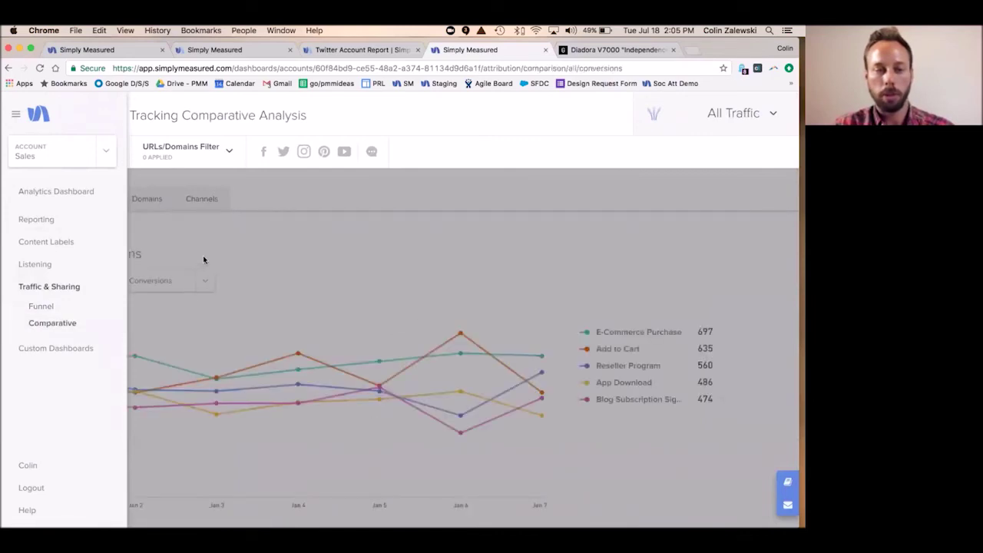
pyautogui.click(203, 259)
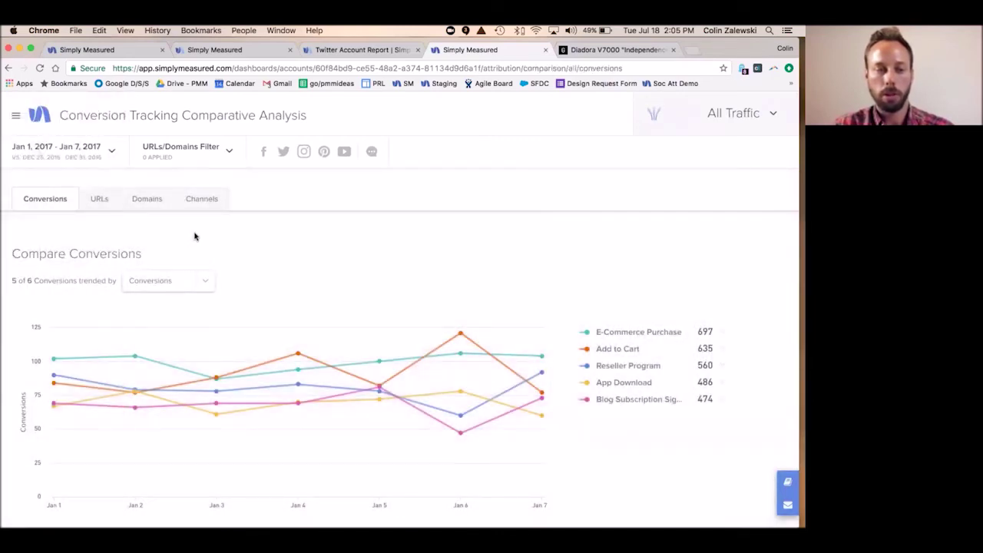
pyautogui.click(746, 120)
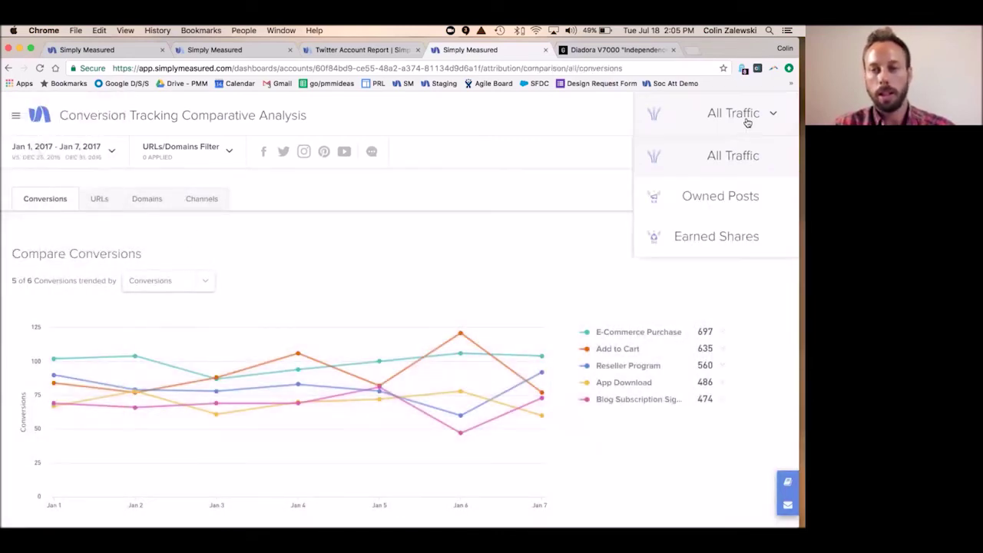
pyautogui.click(718, 201)
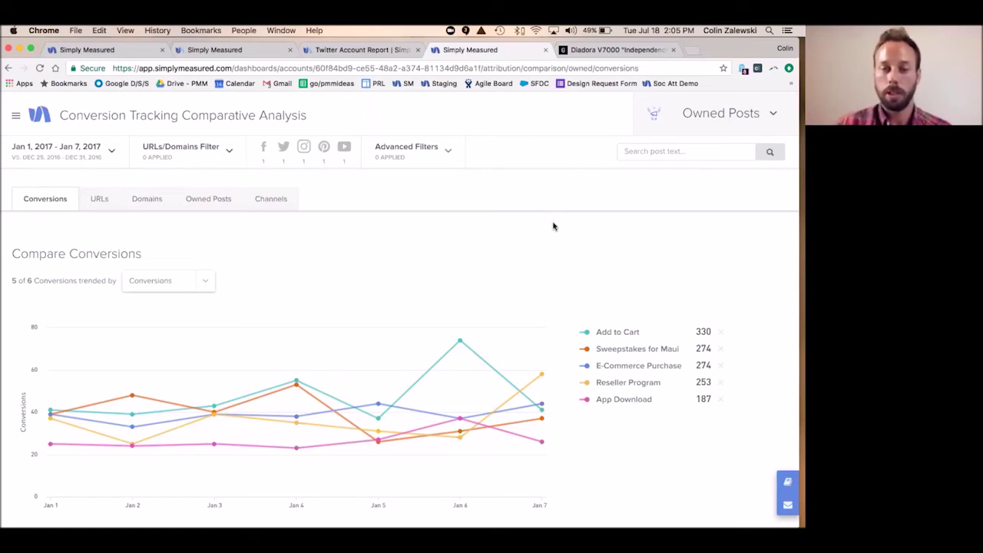
# Filter the owned posts comparison by the post text "maui" and view the Compare Conversions chart.
pyautogui.click(665, 150)
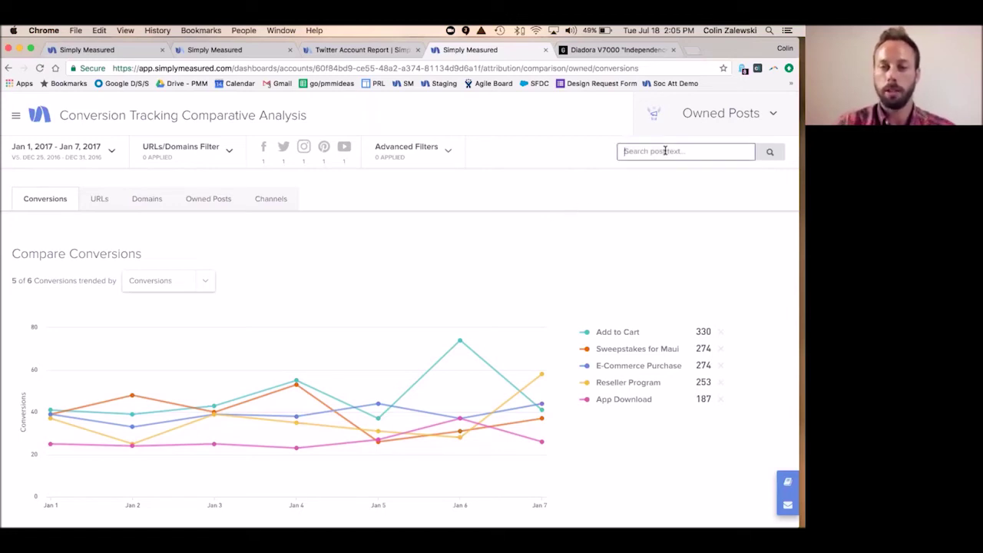
pyautogui.write('maui')
pyautogui.press('Return')
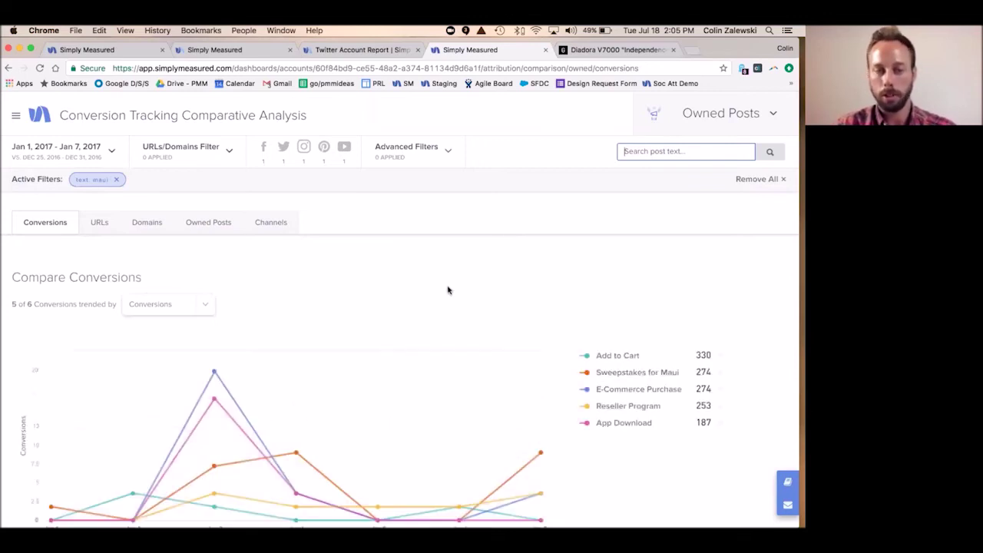
pyautogui.scroll(-1, 447, 290)
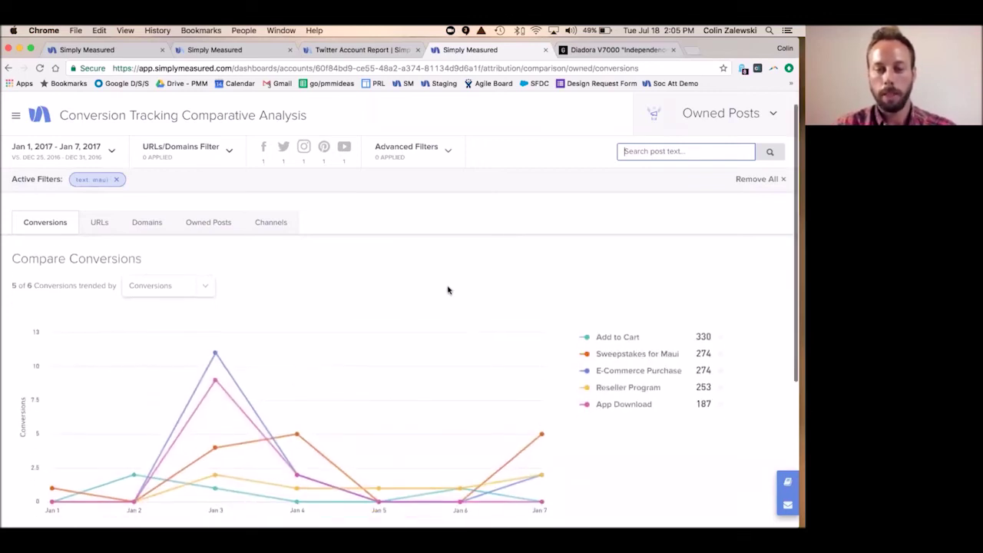
# Compare the filtered results by Owned Posts and review the engagement trend chart and the post table.
pyautogui.click(219, 232)
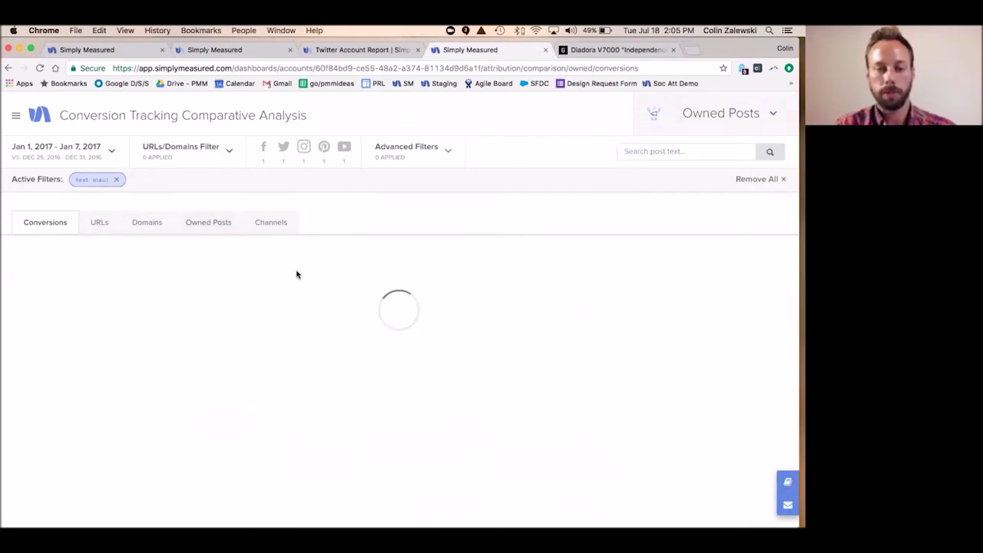
pyautogui.scroll(-3, 296, 274)
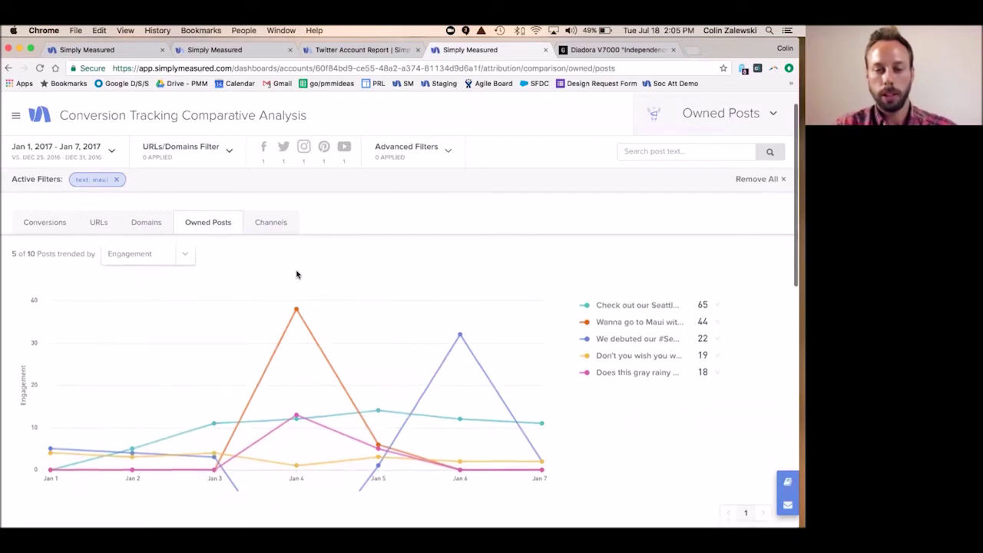
pyautogui.scroll(-1, 296, 274)
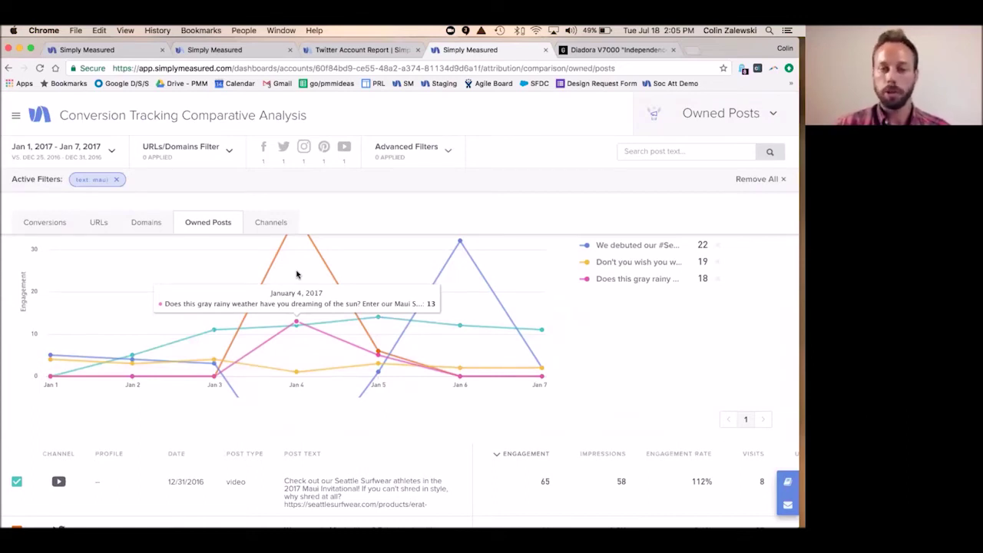
pyautogui.scroll(-1, 297, 274)
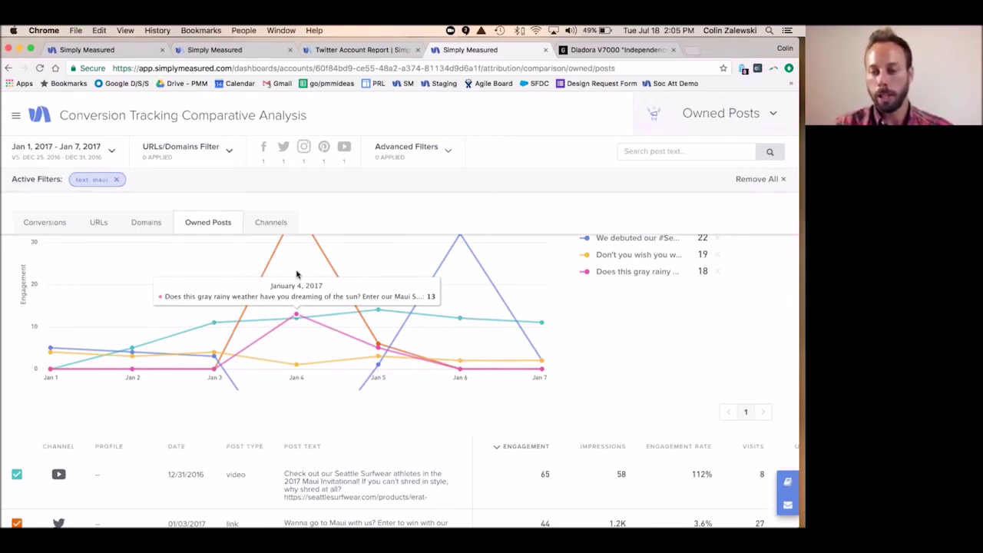
pyautogui.scroll(-1, 296, 274)
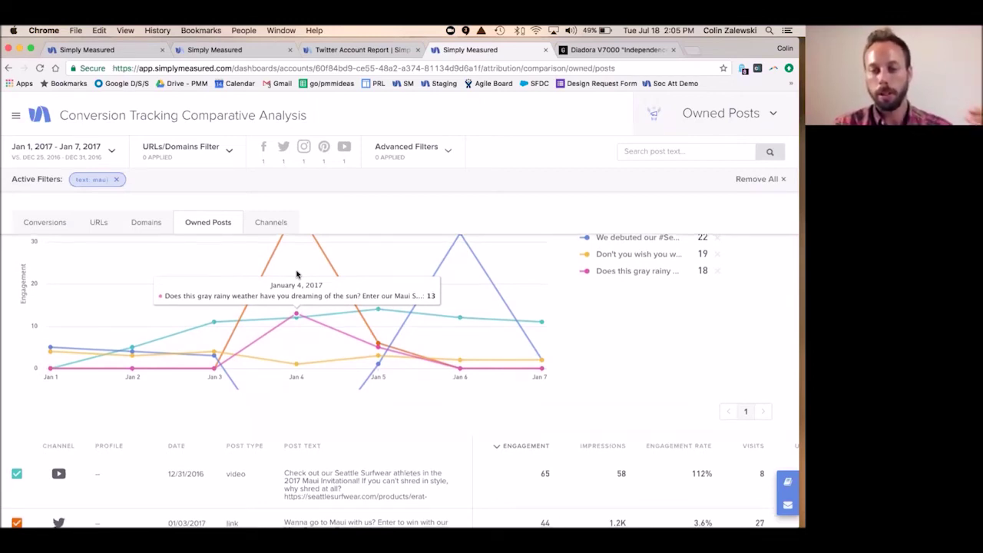